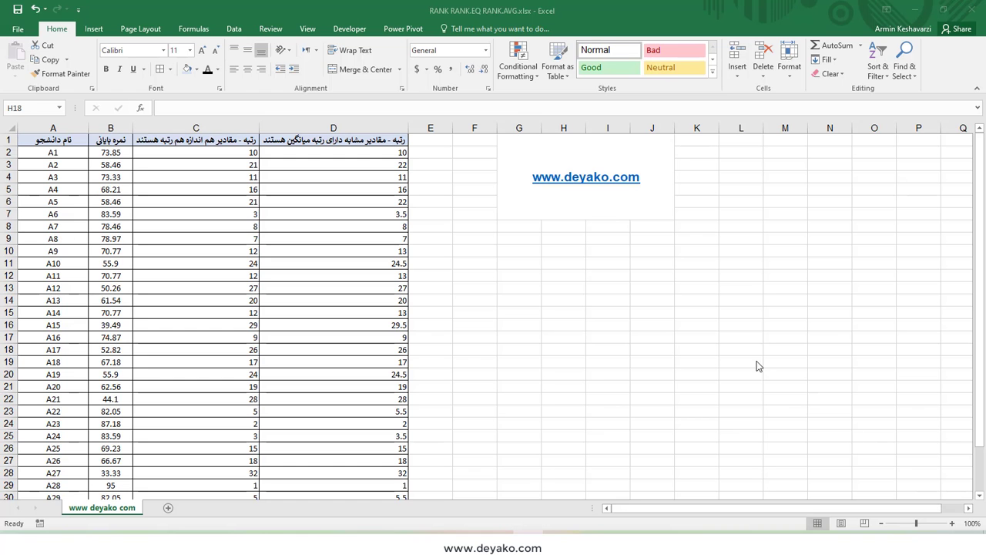
Select the rank range C2:D33 across both rank columns so it can be cleared
click(231, 152)
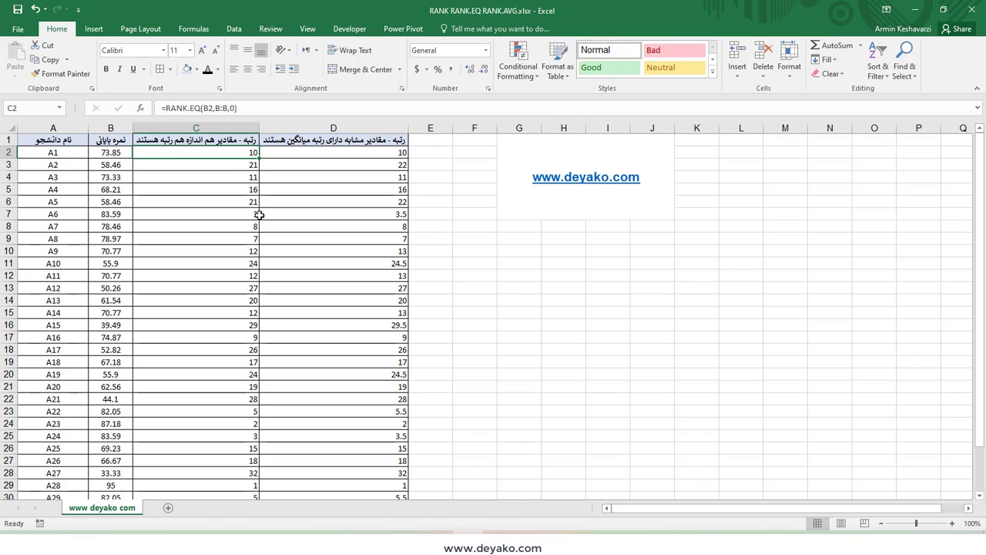
key(shift+Right)
key(ctrl+shift+Down)
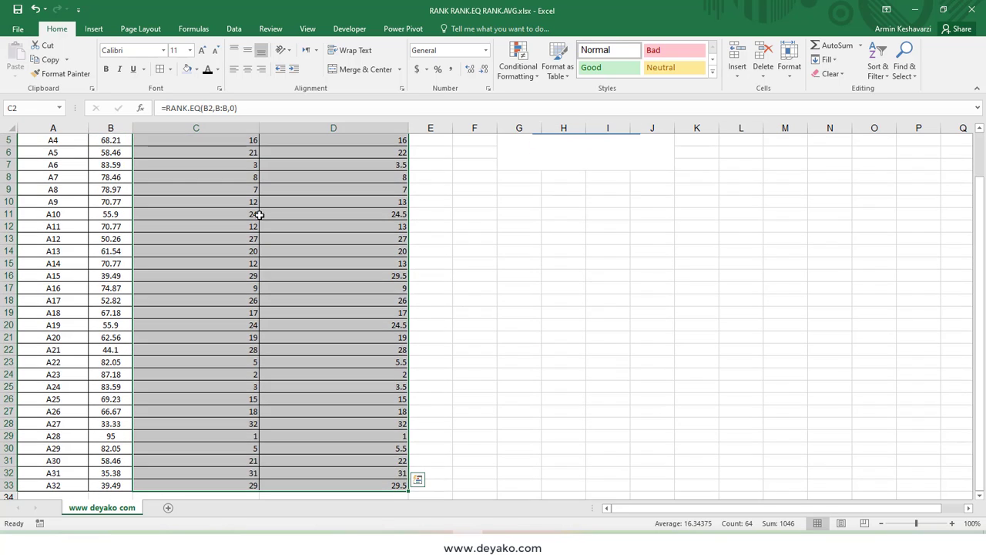
scroll(260, 216, up, 1)
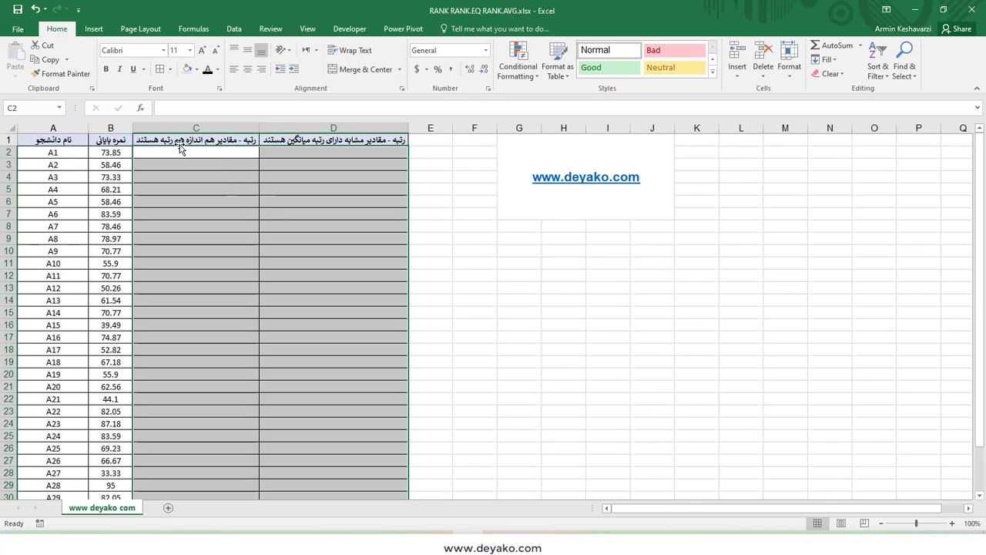
scroll(85, 193, down, 2)
scroll(85, 194, down, 2)
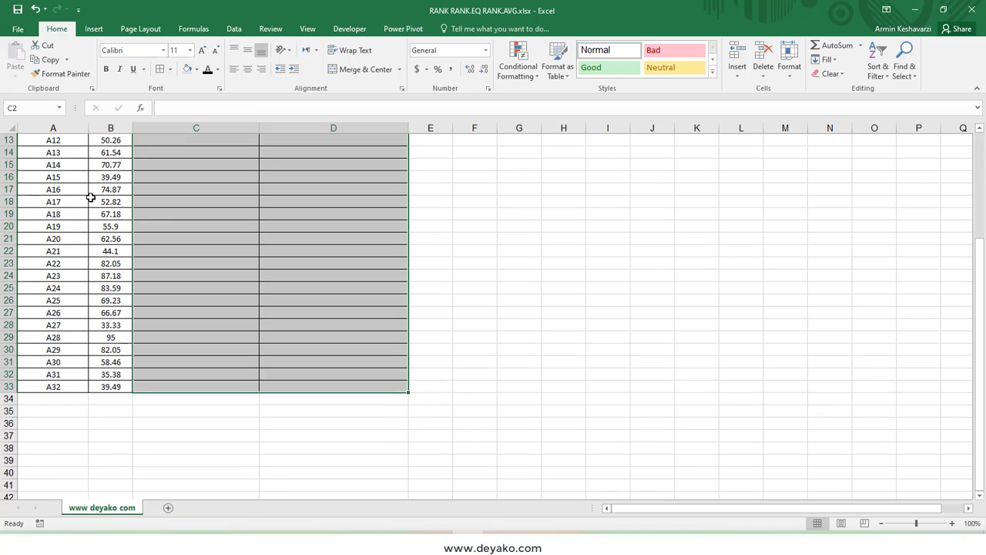
scroll(91, 197, up, 4)
click(170, 156)
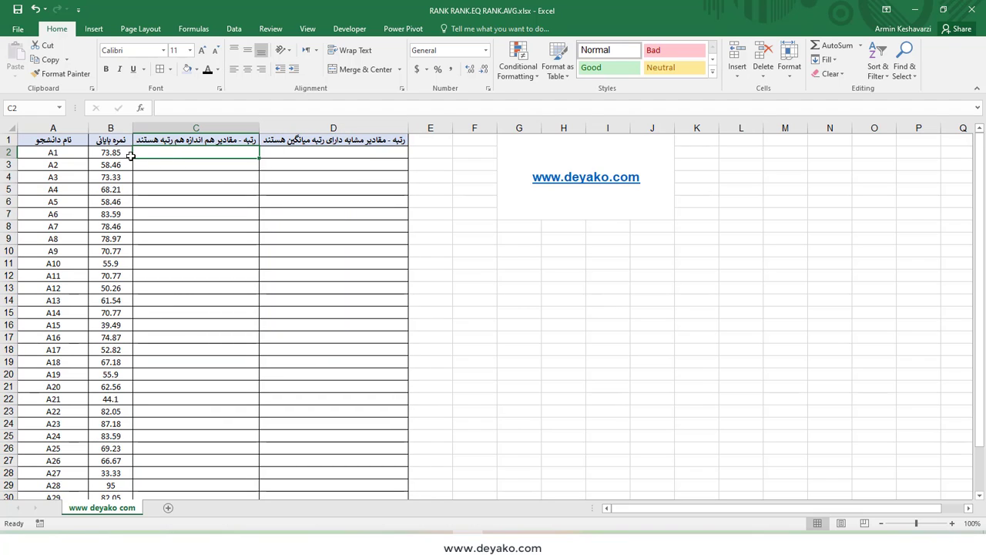
drag(111, 154, 102, 489)
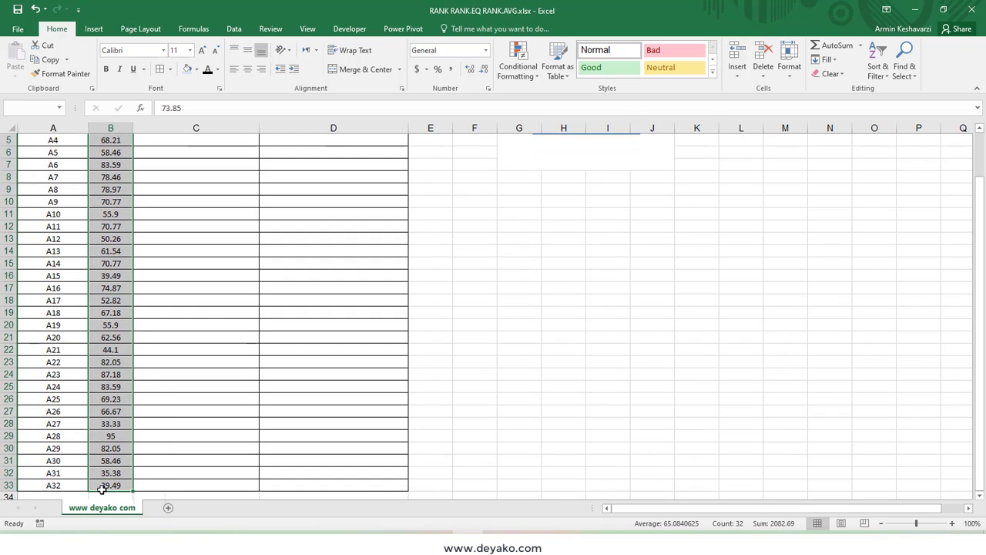
scroll(116, 363, up, 2)
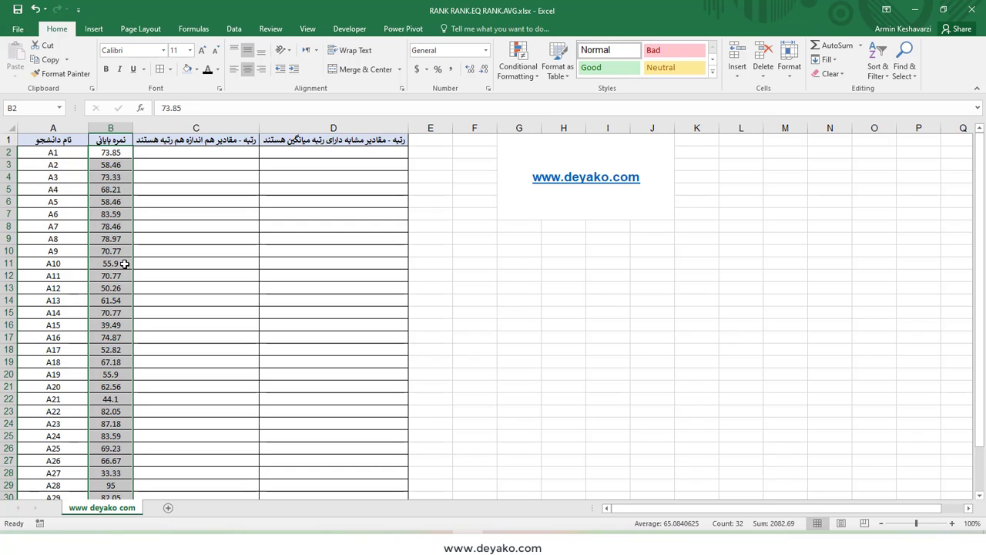
click(162, 151)
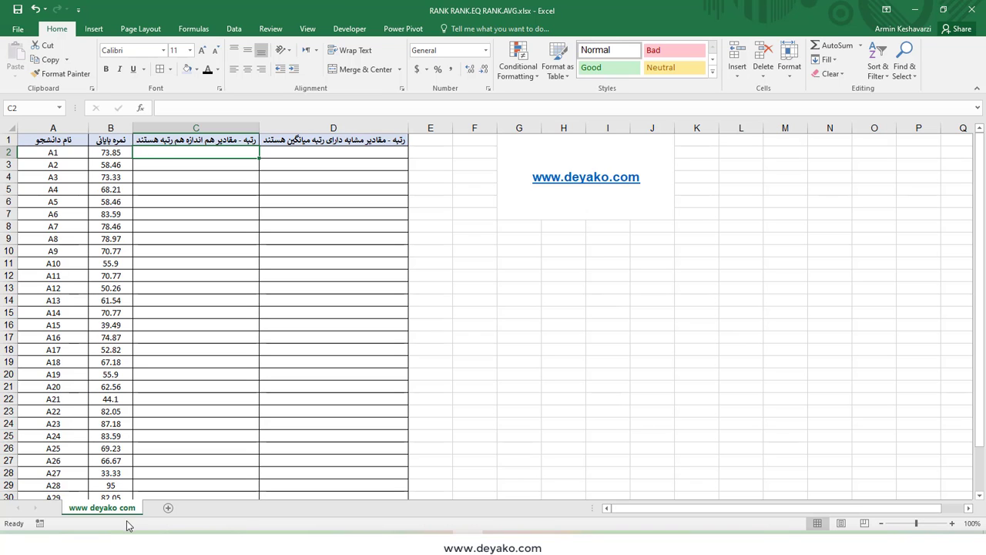
scroll(175, 403, down, 2)
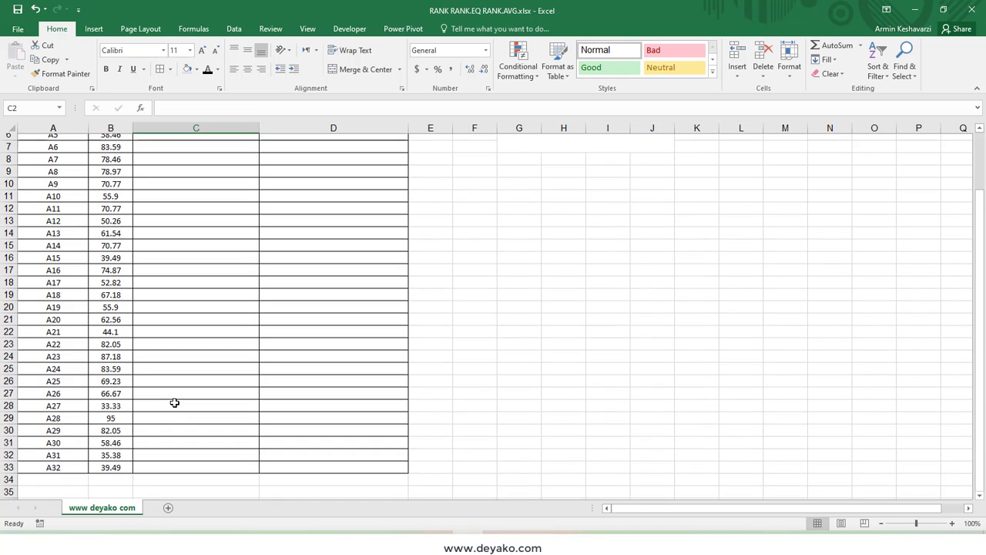
scroll(175, 403, up, 2)
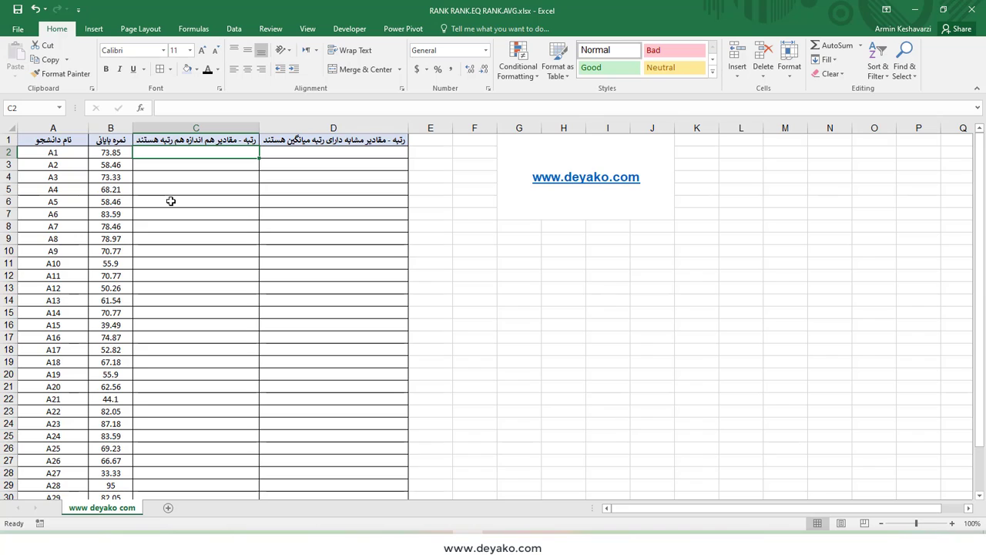
Start =RANK.EQ( in C2 from the =rank suggestions and bring up its Function Arguments dialog
text(=ra)
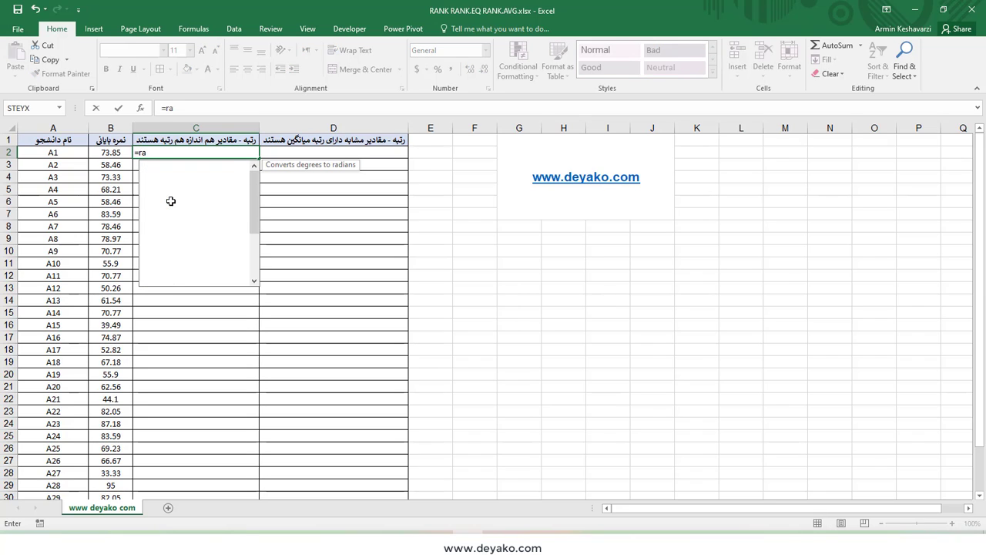
text(nk)
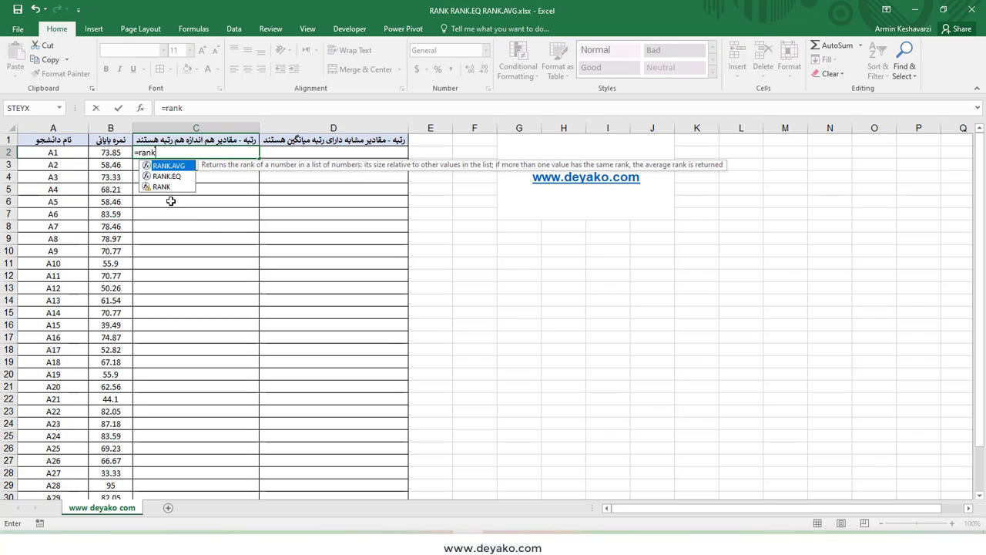
click(171, 187)
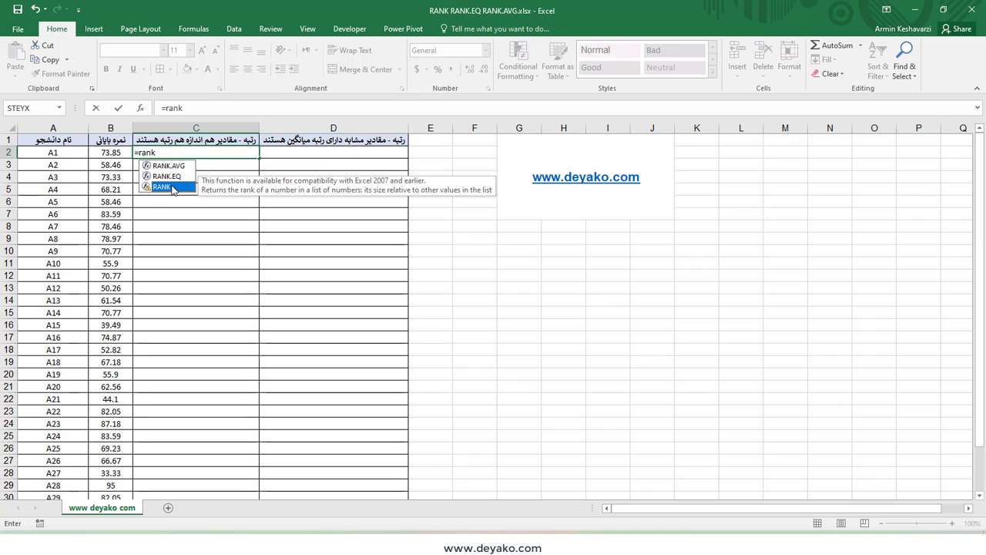
click(181, 167)
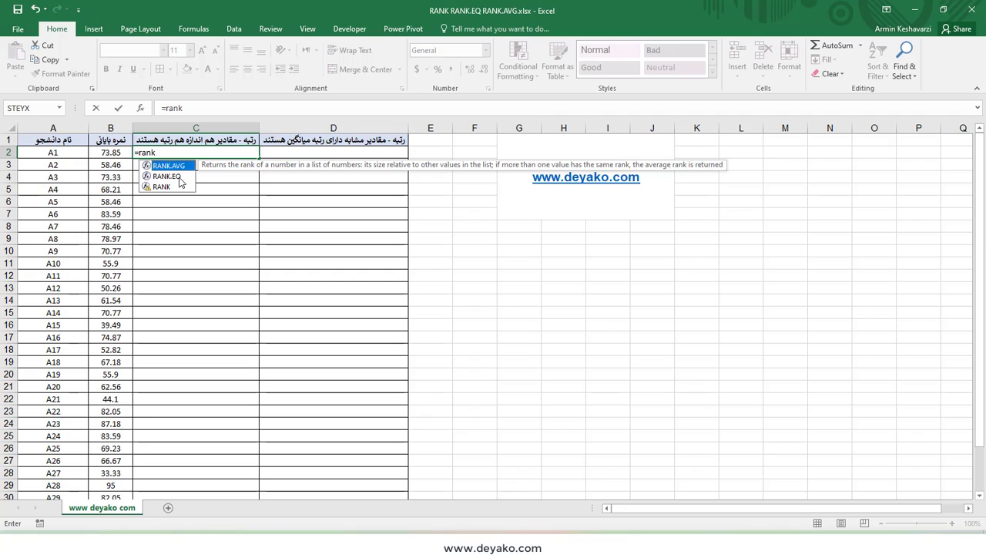
click(179, 178)
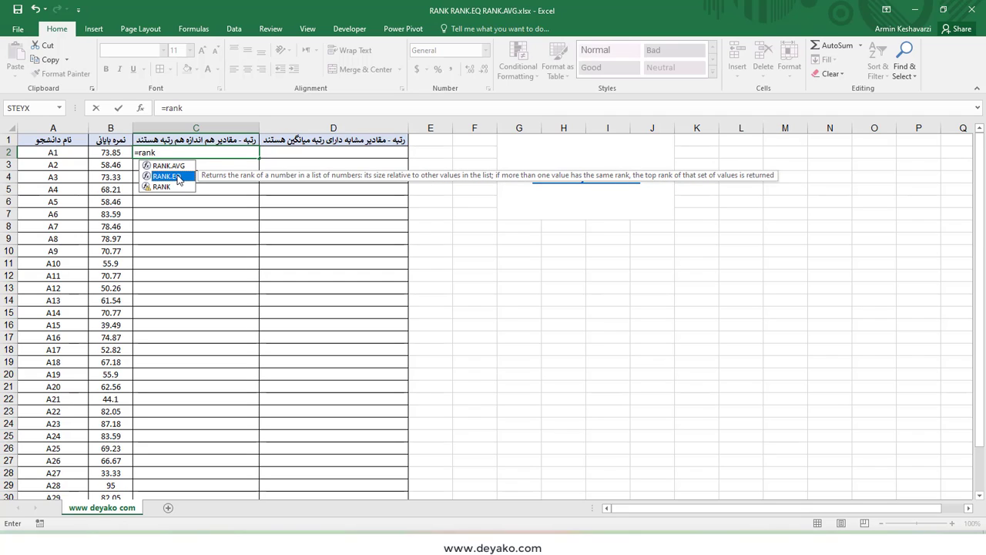
double_click(177, 177)
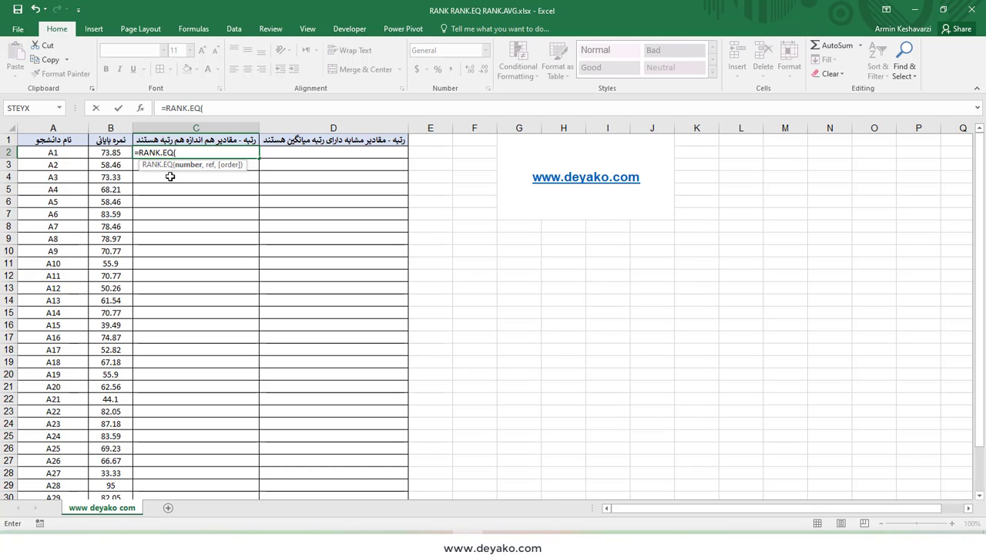
click(140, 108)
drag(397, 259, 589, 243)
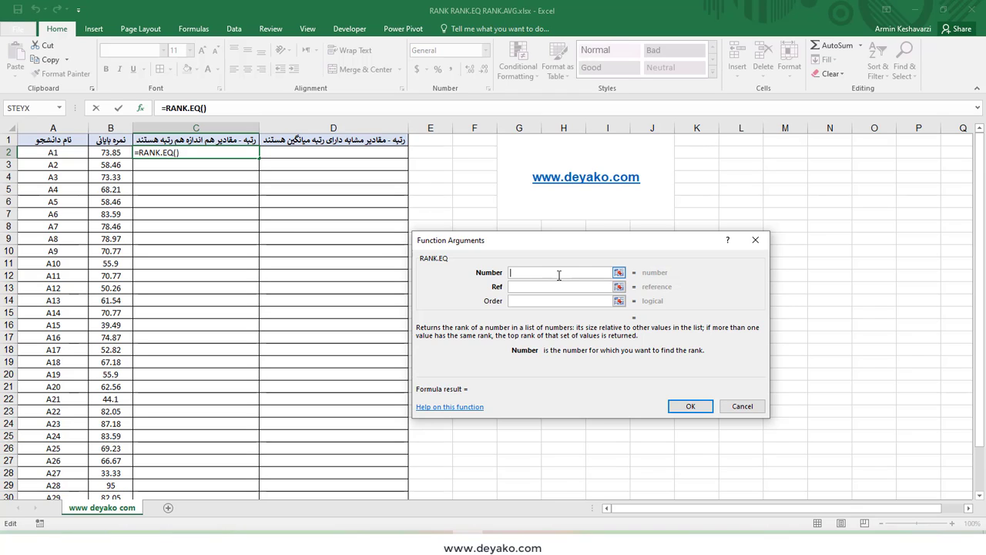
Set the RANK.EQ Number argument to B2 and Ref to column B
click(103, 150)
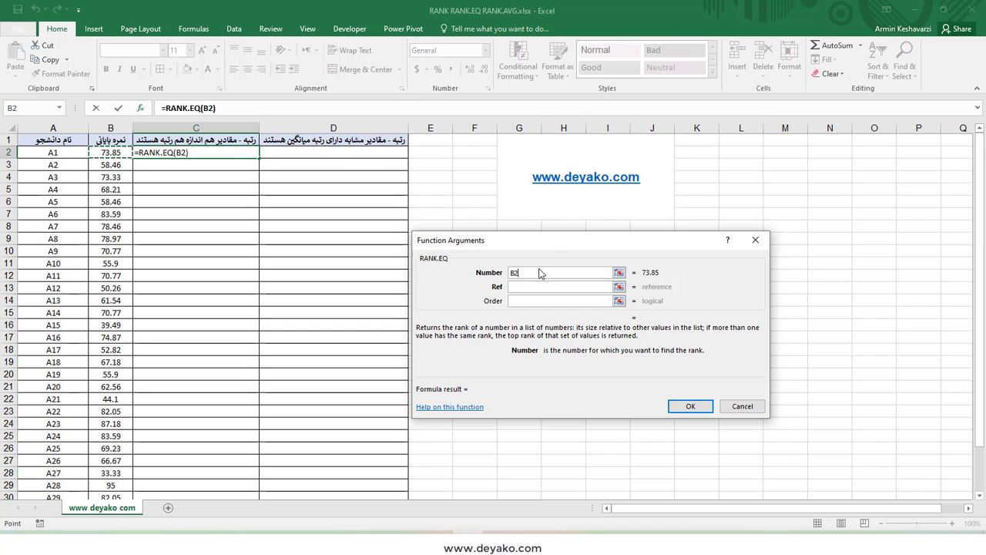
click(531, 288)
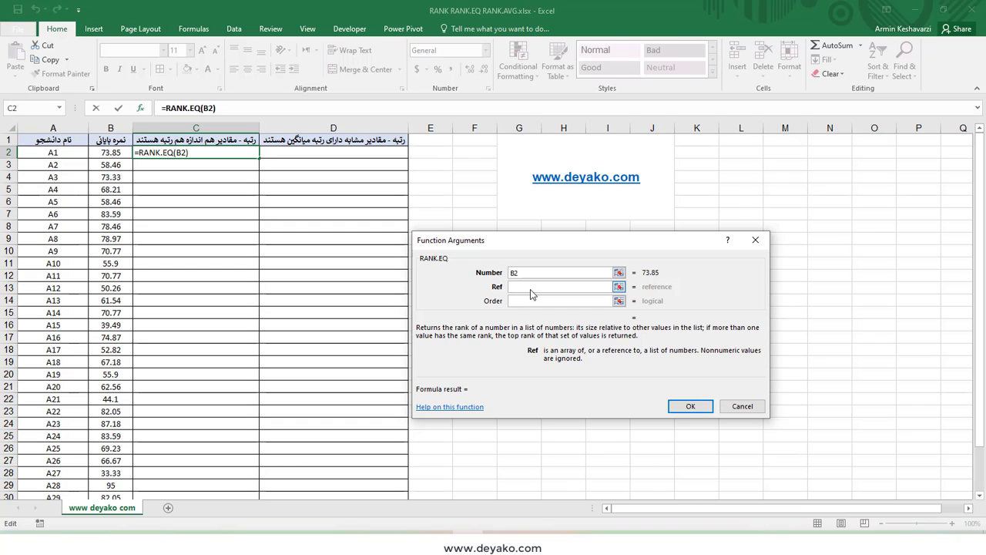
click(106, 128)
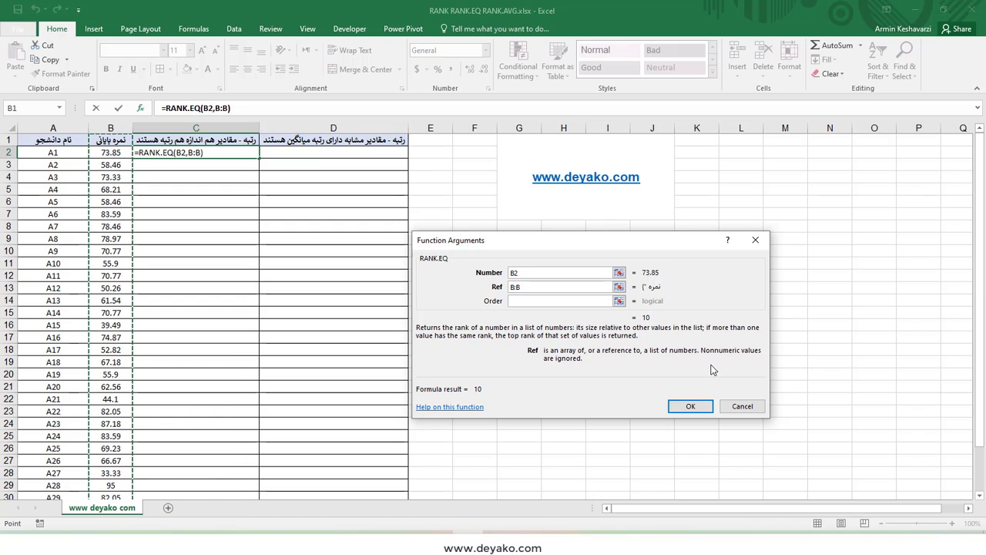
scroll(127, 238, down, 6)
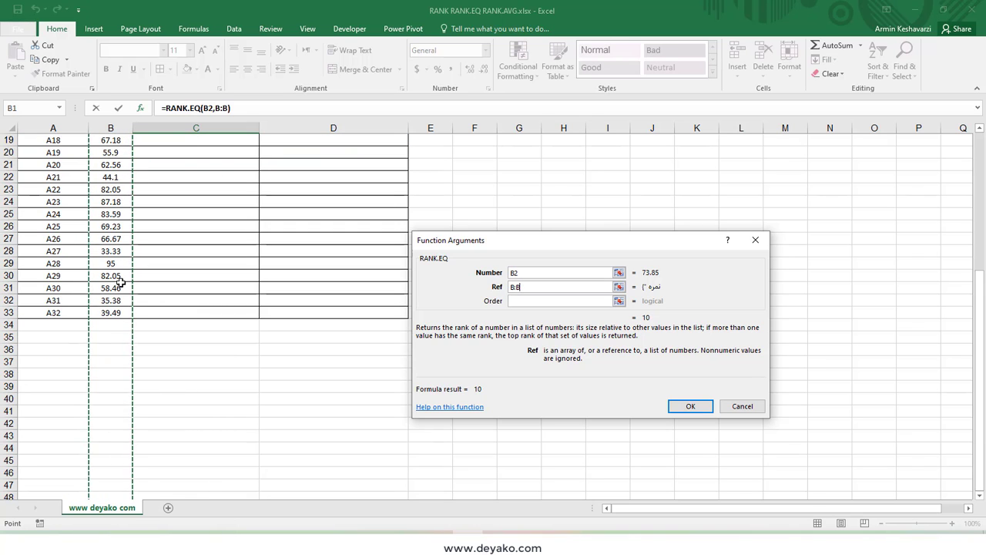
scroll(126, 284, up, 1)
scroll(117, 299, up, 5)
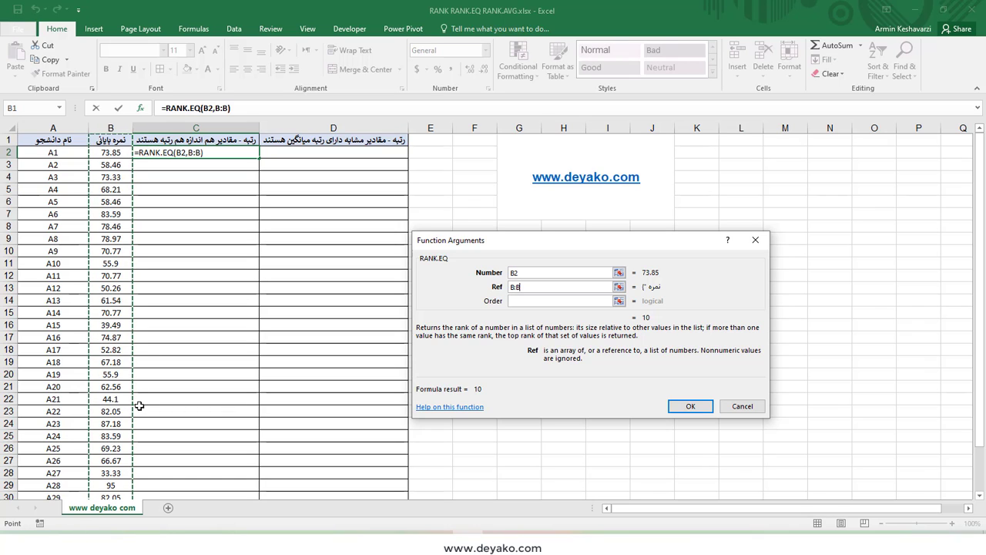
Try B2:B33 as the Ref, then replace it with the whole column B:B
click(114, 155)
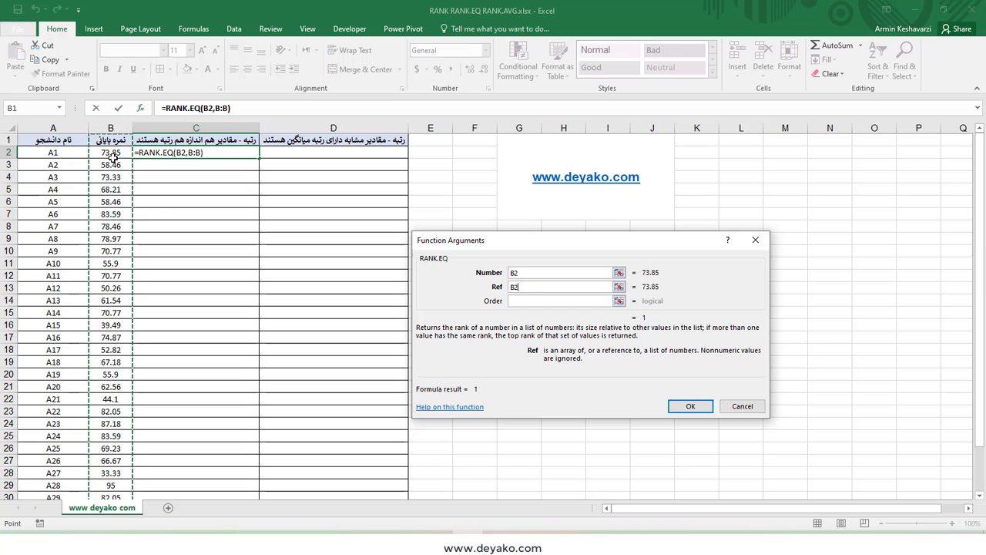
drag(114, 154, 140, 456)
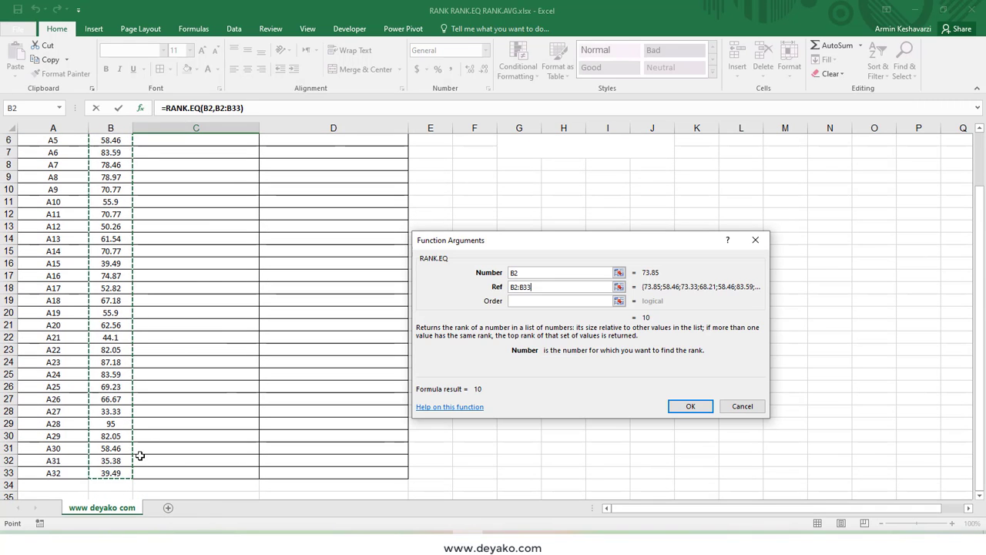
click(539, 288)
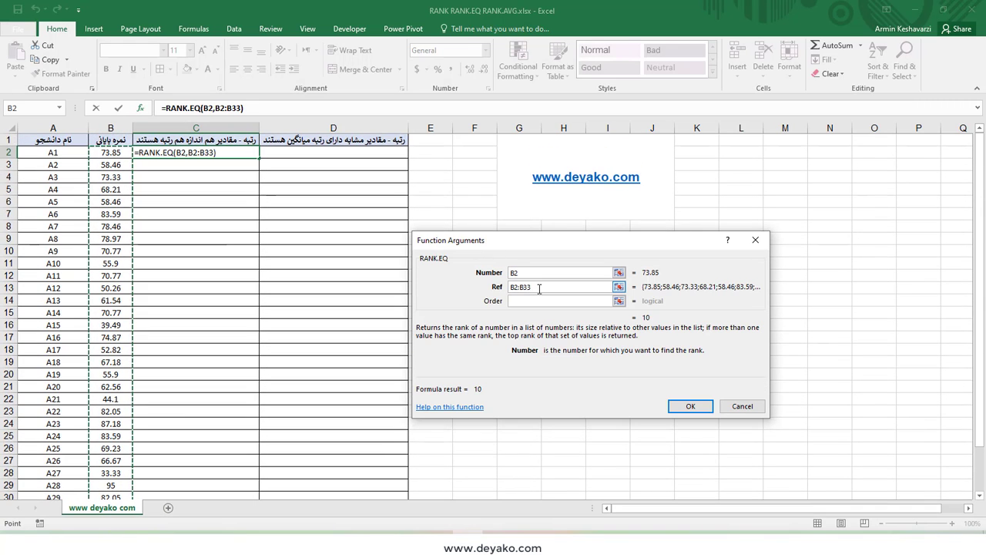
drag(539, 288, 509, 288)
key(BackSpace)
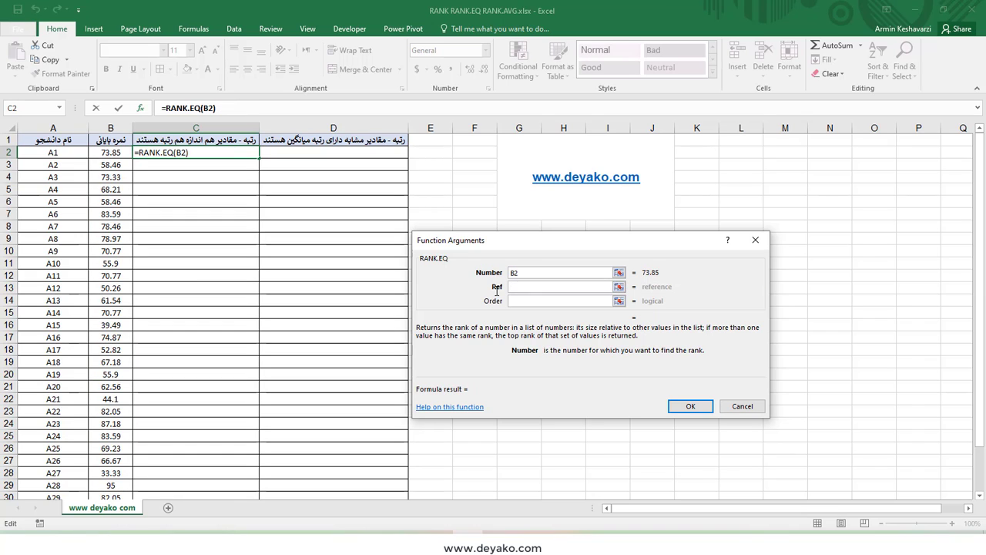
click(105, 125)
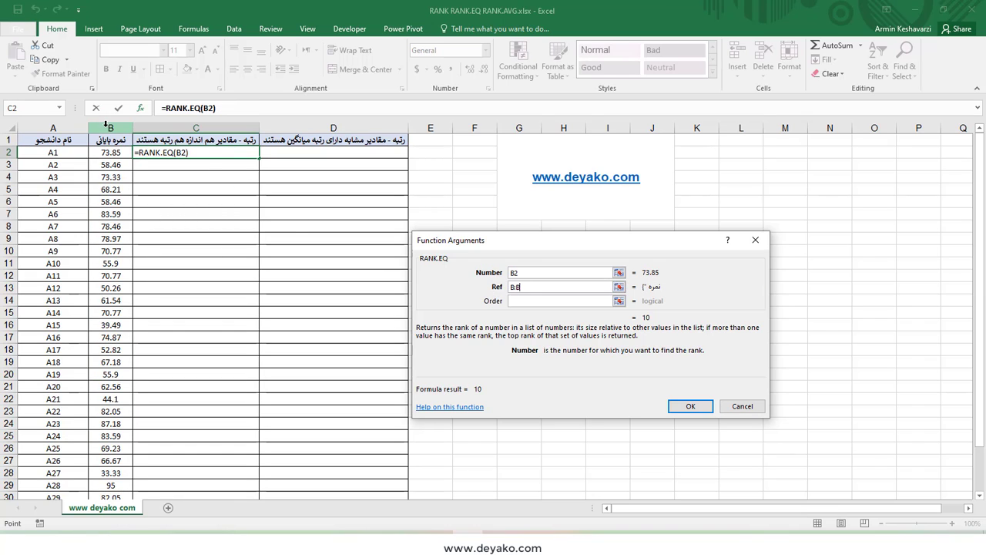
click(529, 301)
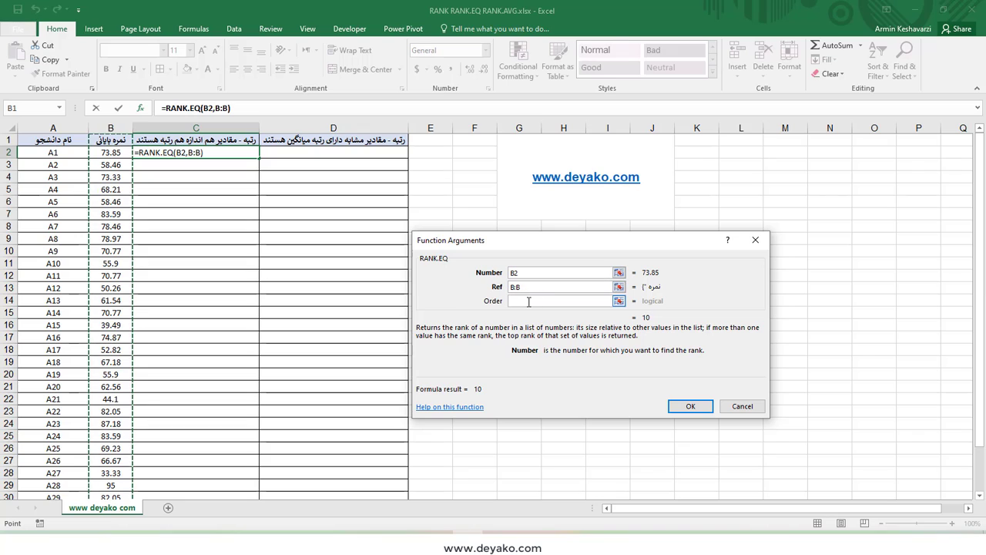
click(529, 301)
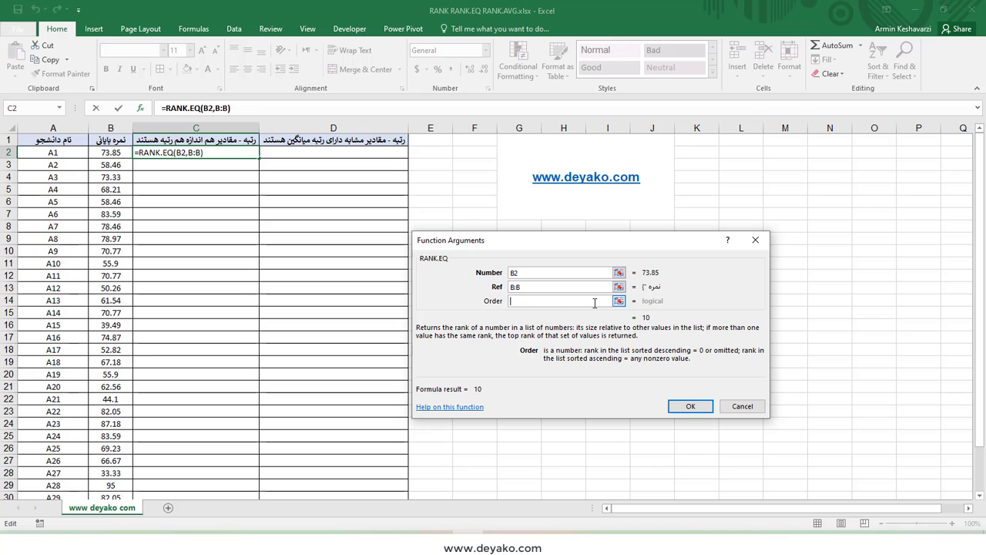
Set the RANK.EQ Order to 0 for descending ranking and confirm =RANK.EQ(B2,B:B,0)
text(0)
key(BackSpace)
text(1)
scroll(317, 379, down, 2)
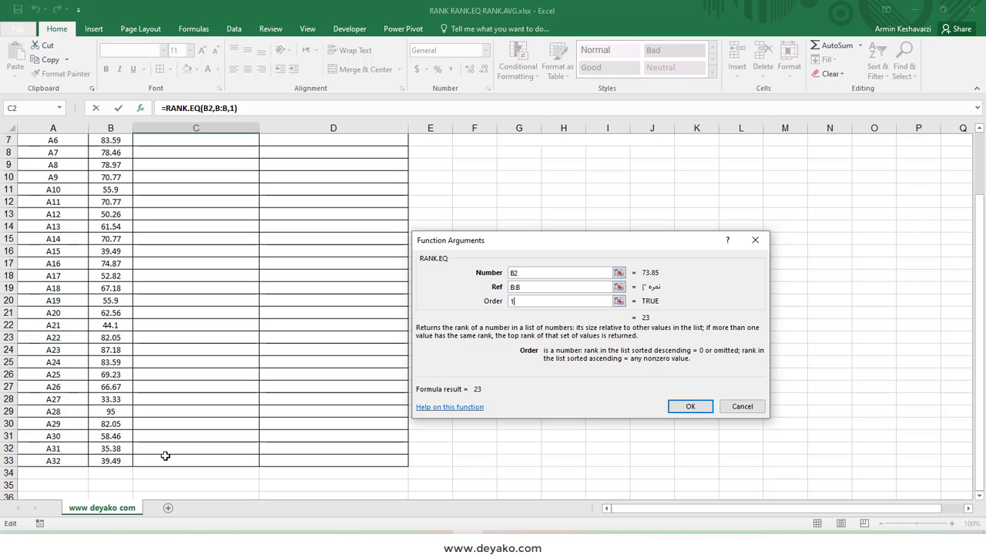
scroll(165, 455, up, 2)
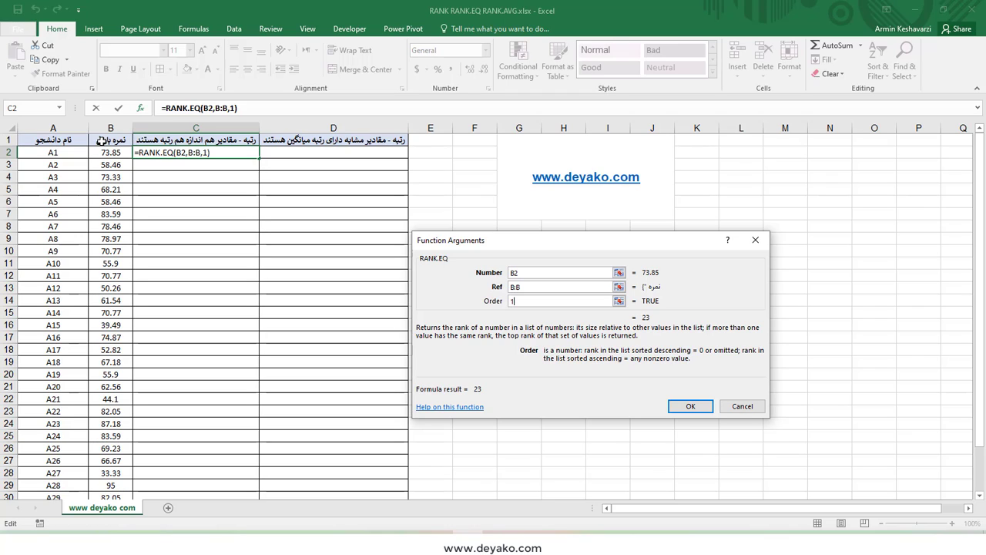
key(BackSpace)
text(0)
click(691, 406)
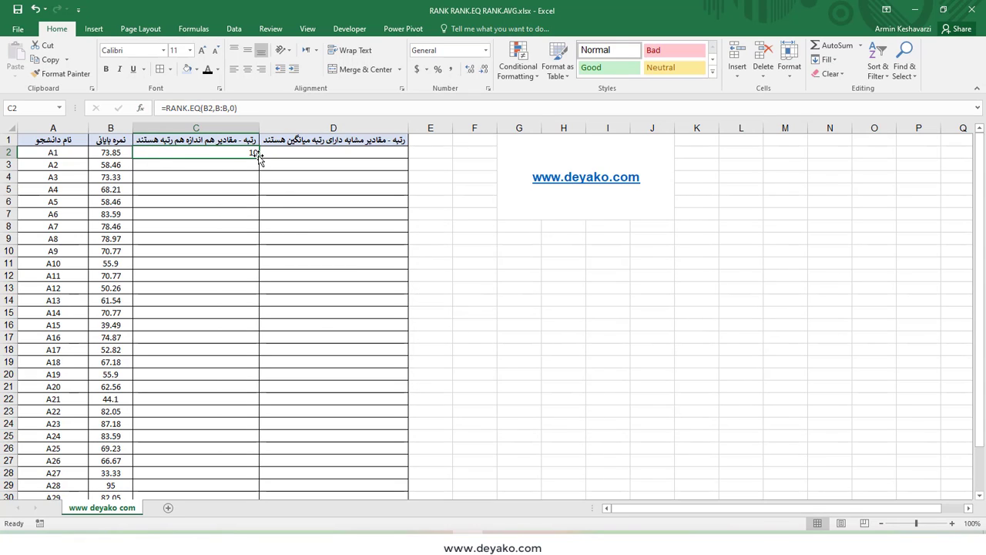
Fill the RANK.EQ formula down to C33 and check that the top score 95 ranks 1
double_click(259, 158)
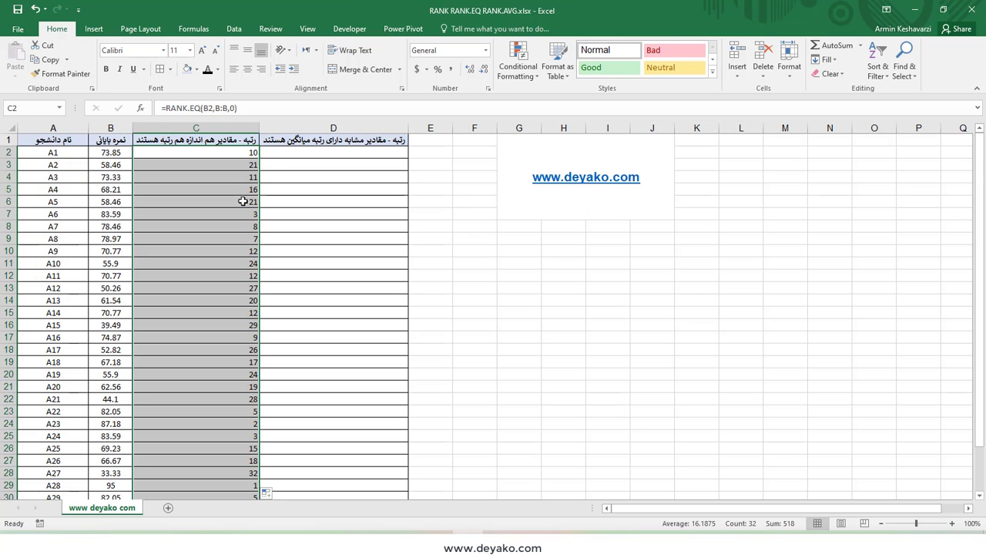
scroll(243, 201, down, 1)
scroll(249, 237, down, 2)
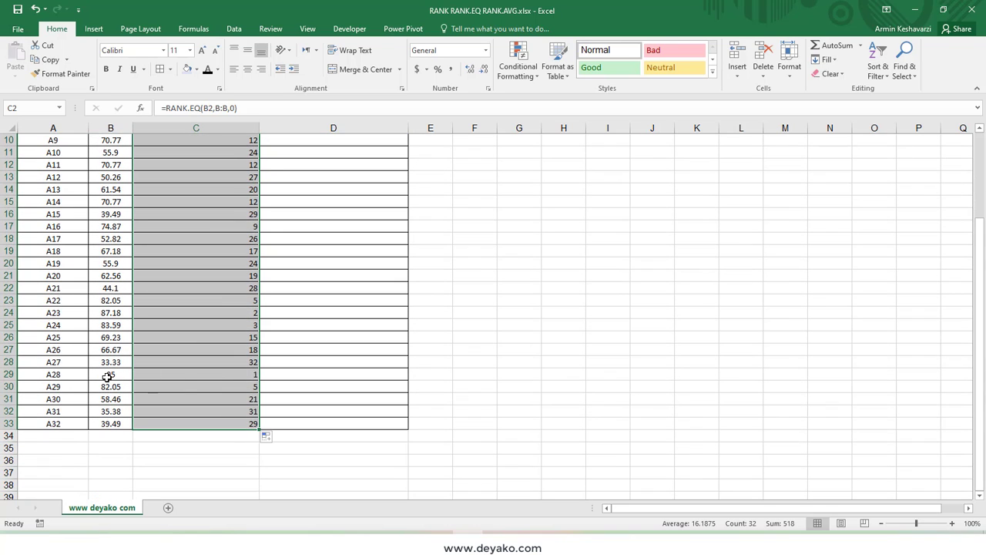
drag(108, 376, 231, 377)
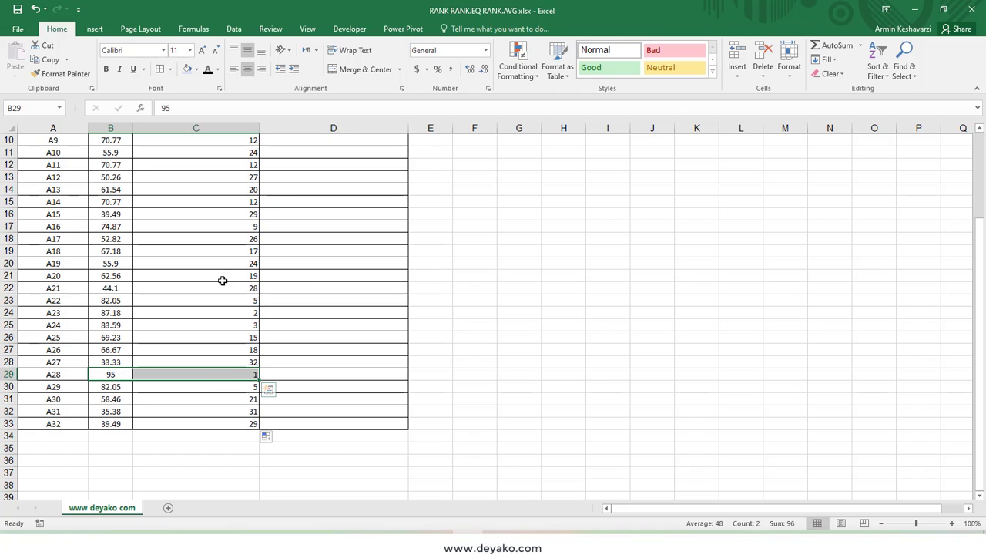
scroll(222, 280, up, 3)
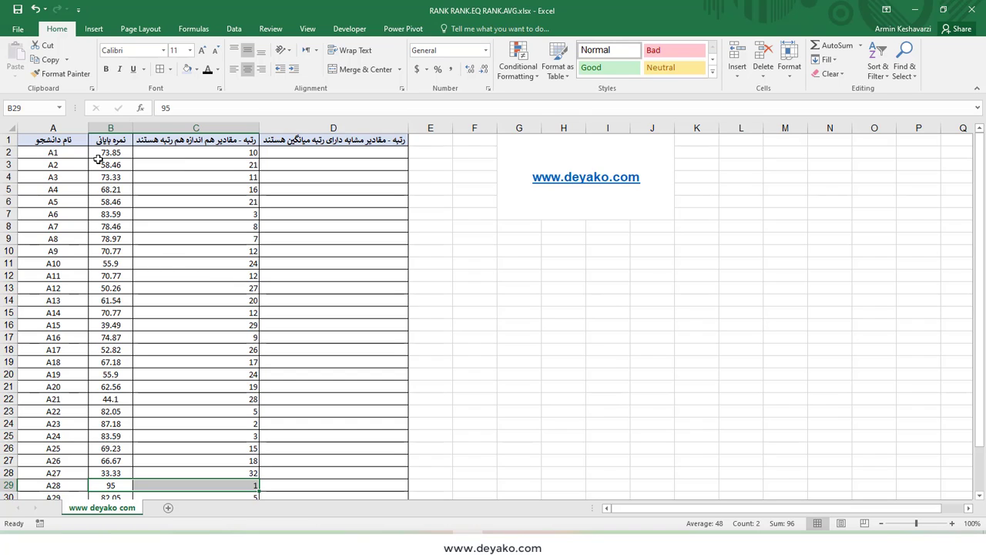
click(235, 163)
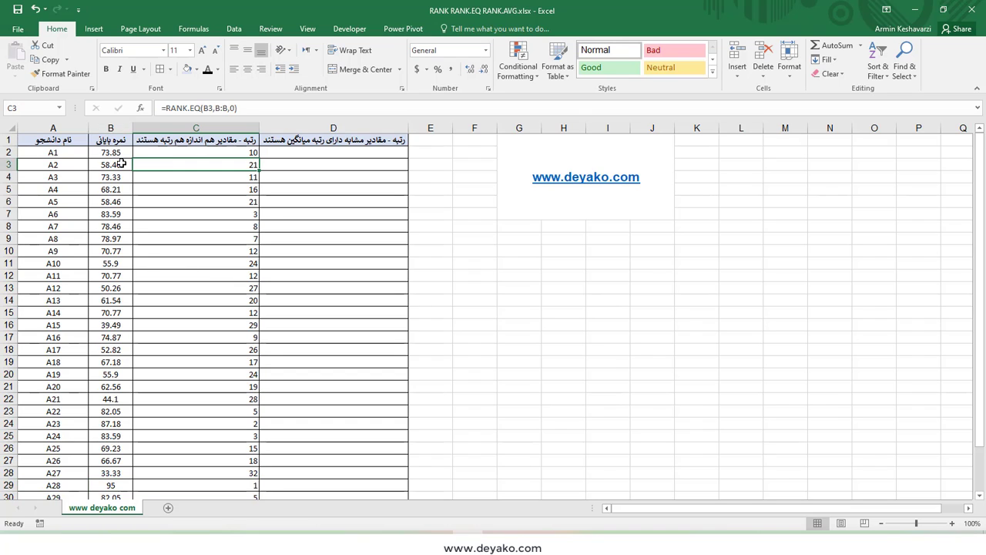
click(9, 165)
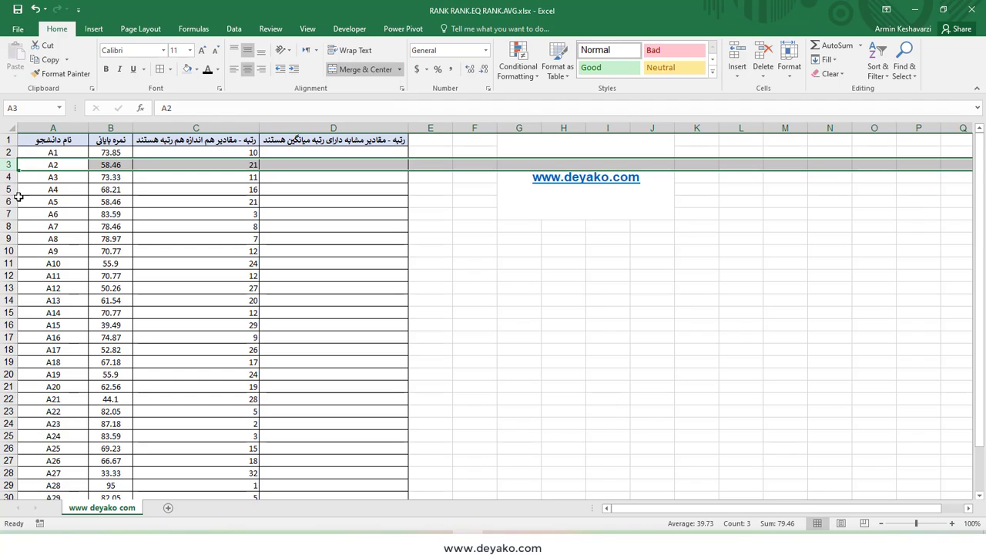
ctrl+click(7, 201)
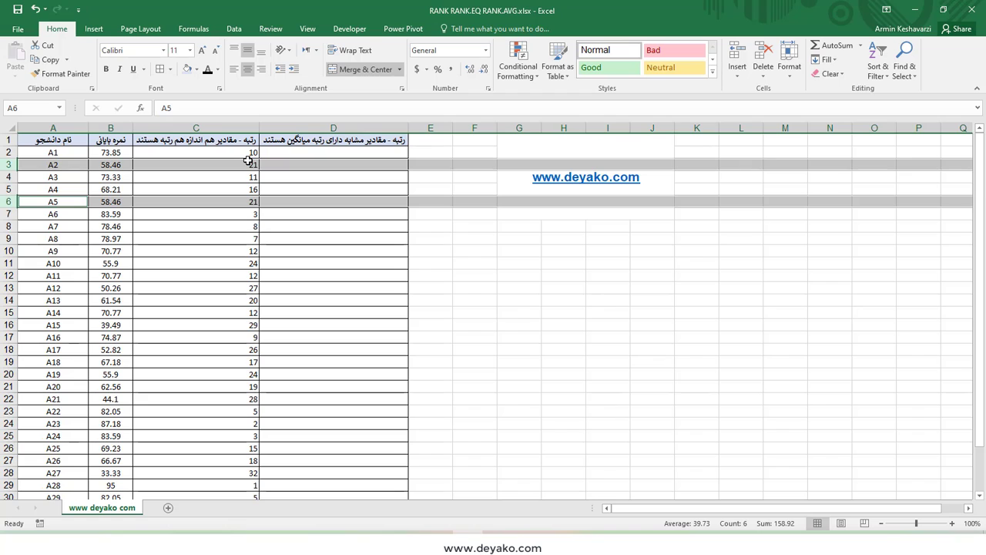
click(300, 149)
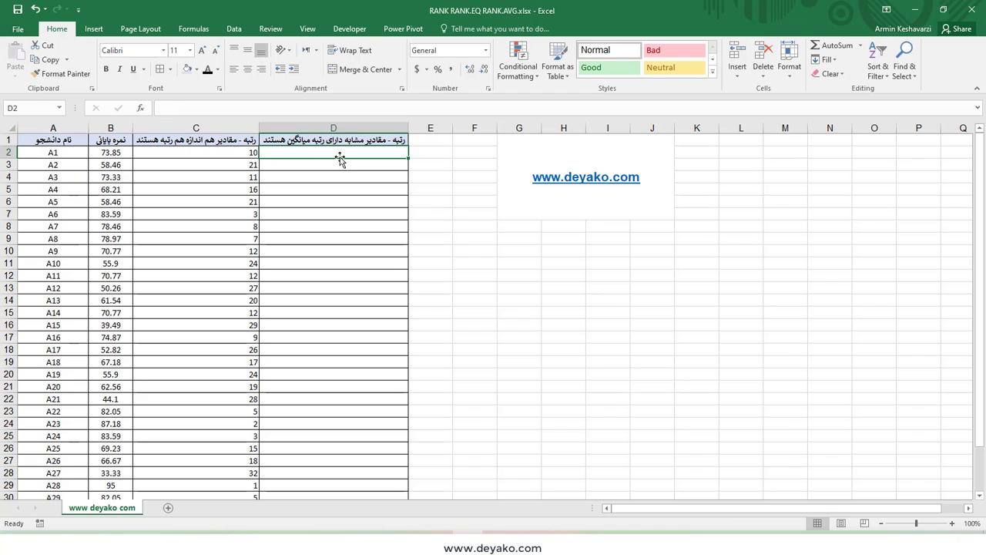
Enter =RANK.AVG(B2,B:B,0) in D2 through its Function Arguments dialog
text(=rank)
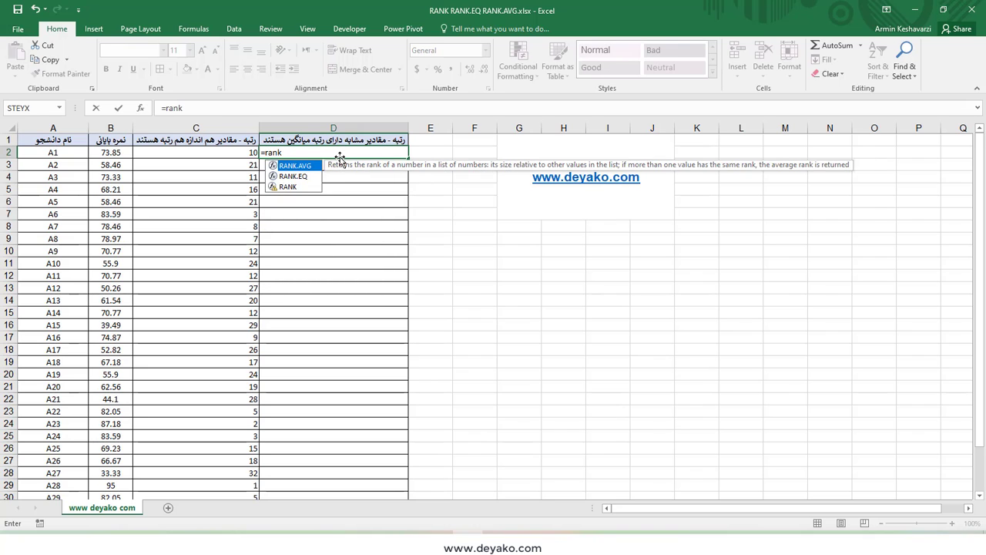
key(Tab)
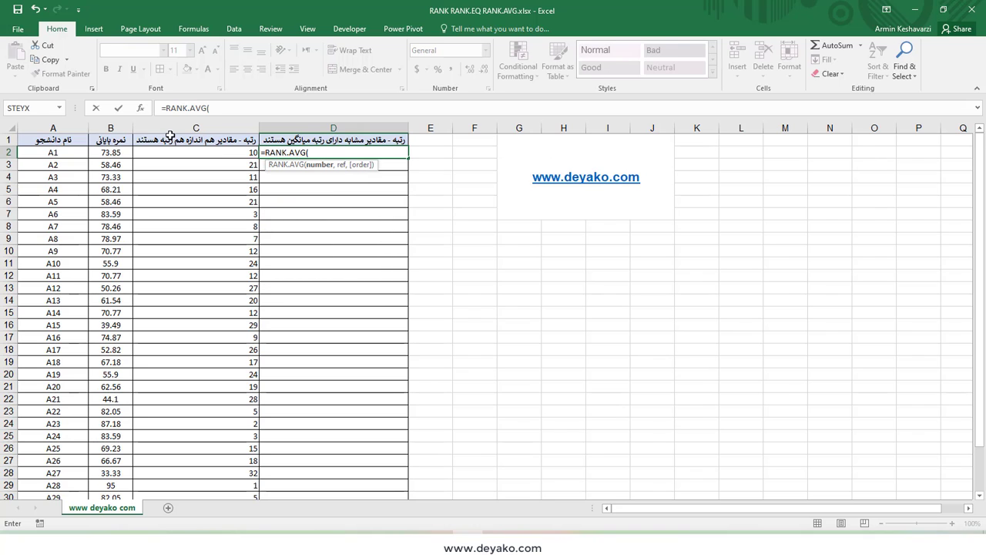
click(140, 108)
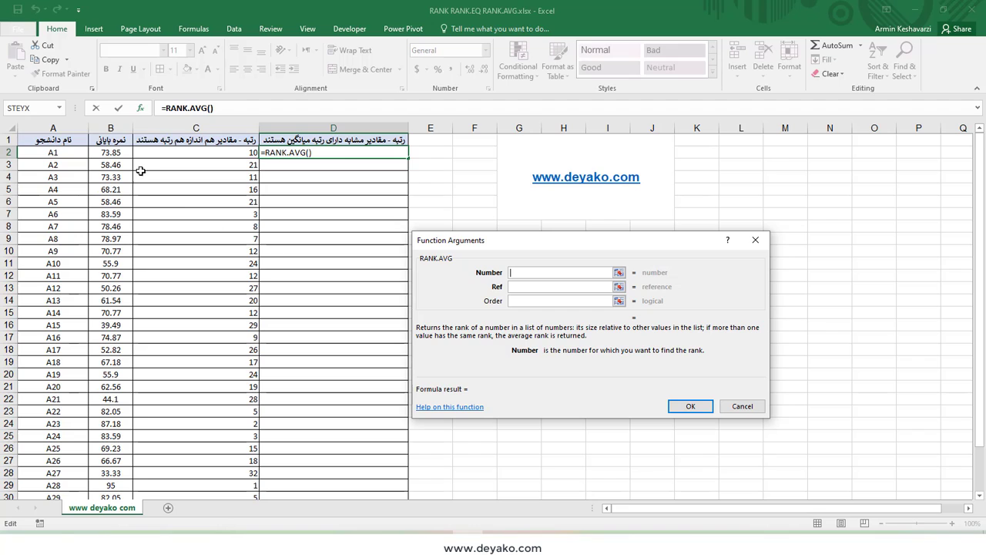
click(110, 152)
click(519, 286)
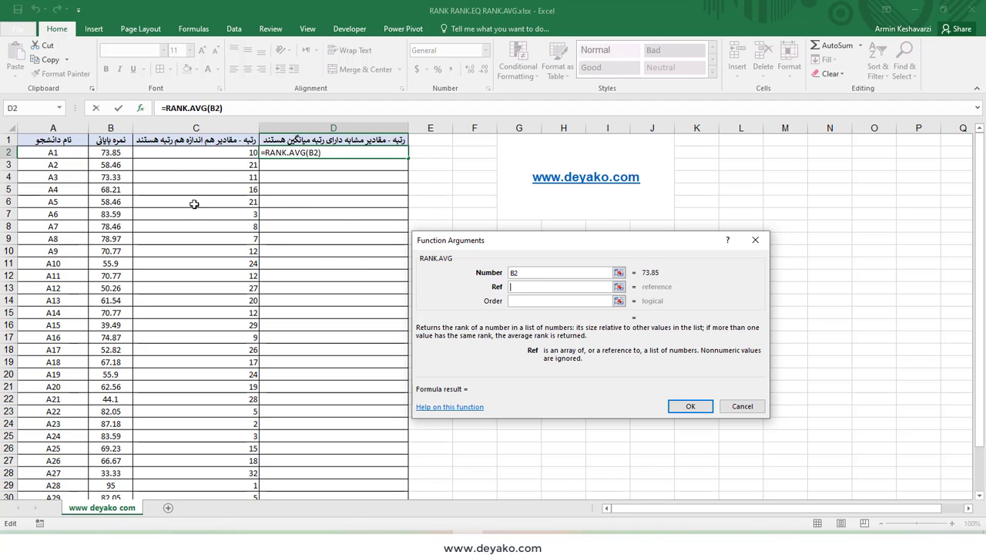
click(110, 128)
click(530, 301)
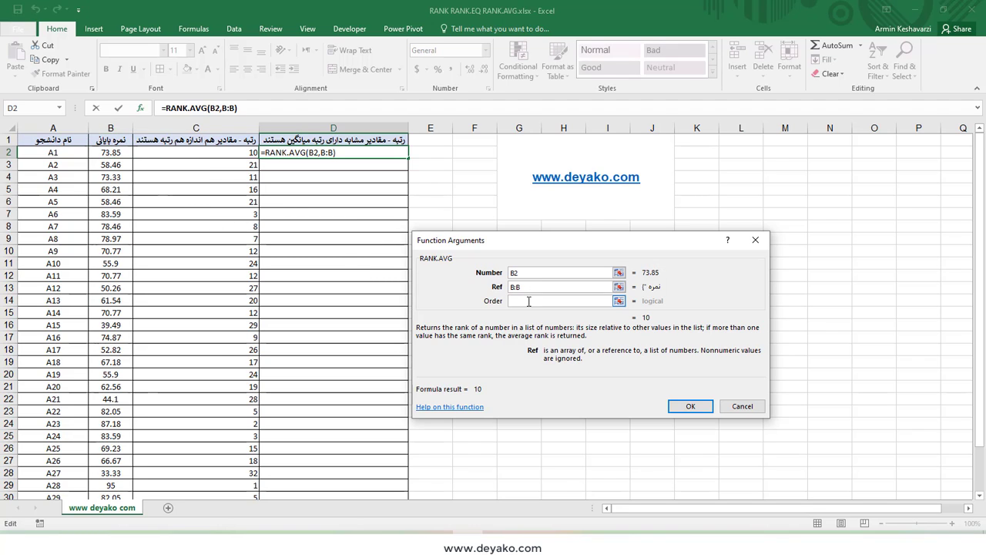
text(0)
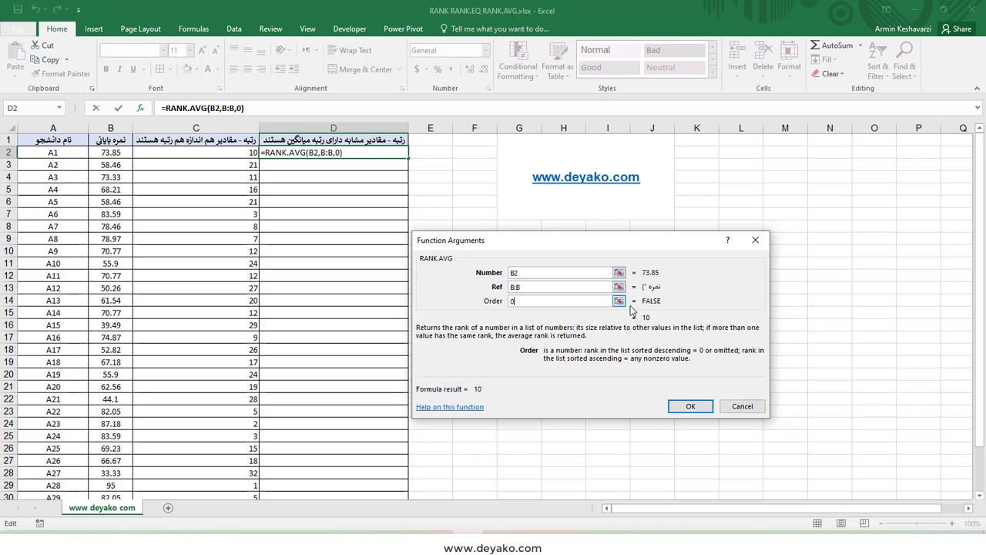
click(690, 406)
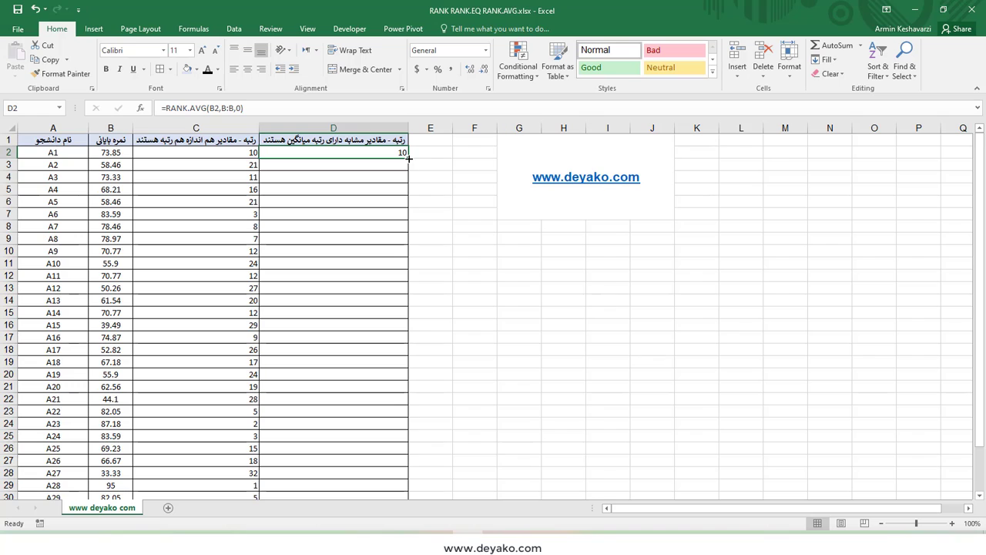
Compare the tied 58.46 scores in B3 and B6, then copy the D2 formula down column D
click(108, 165)
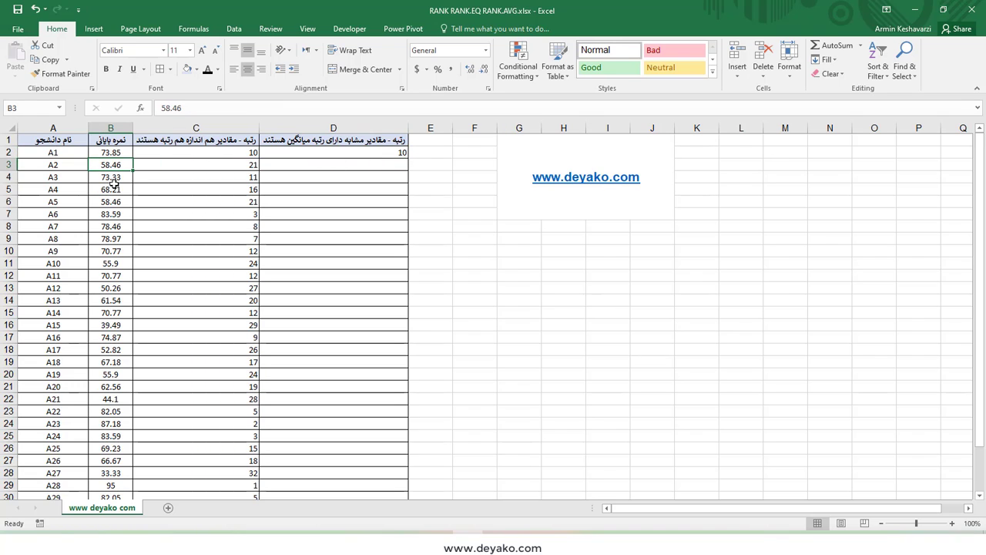
click(116, 189)
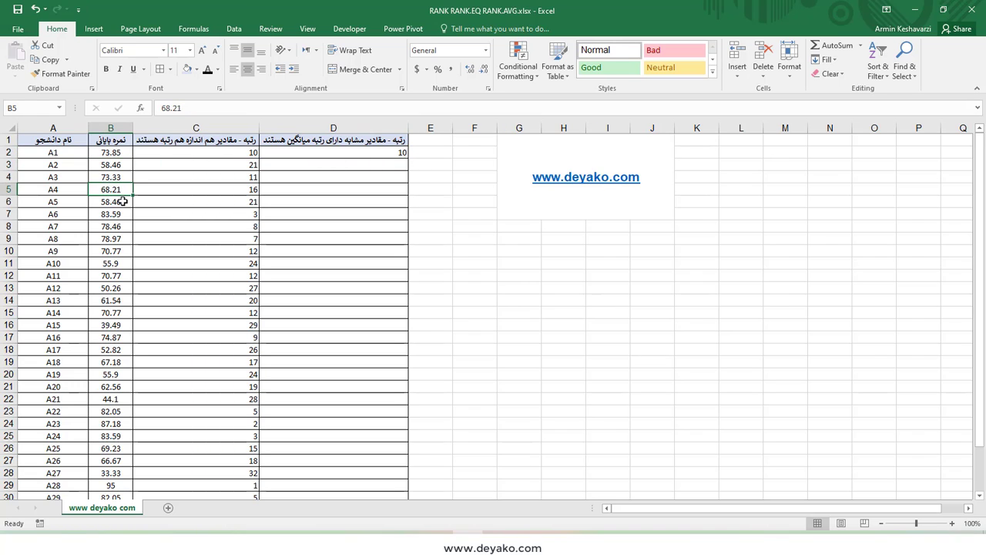
click(121, 166)
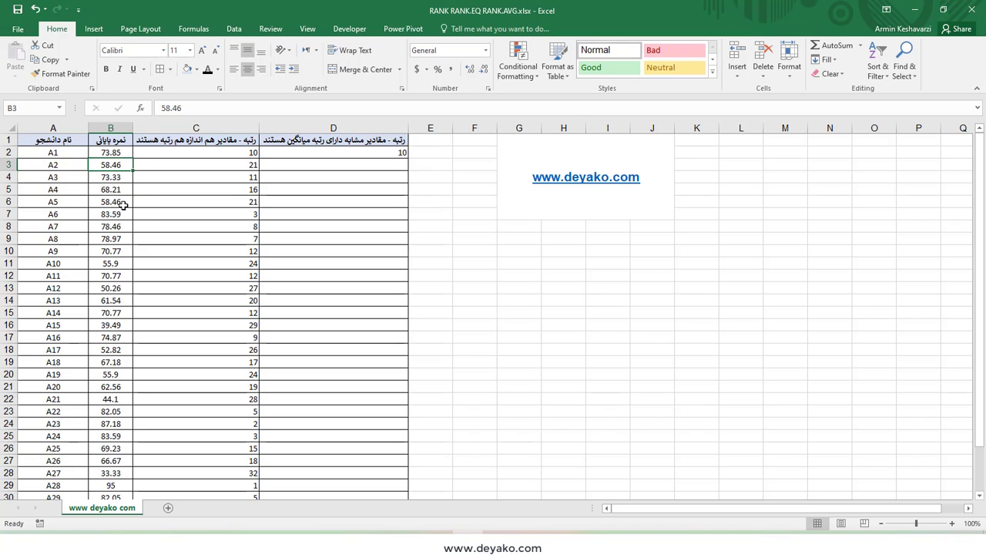
click(123, 204)
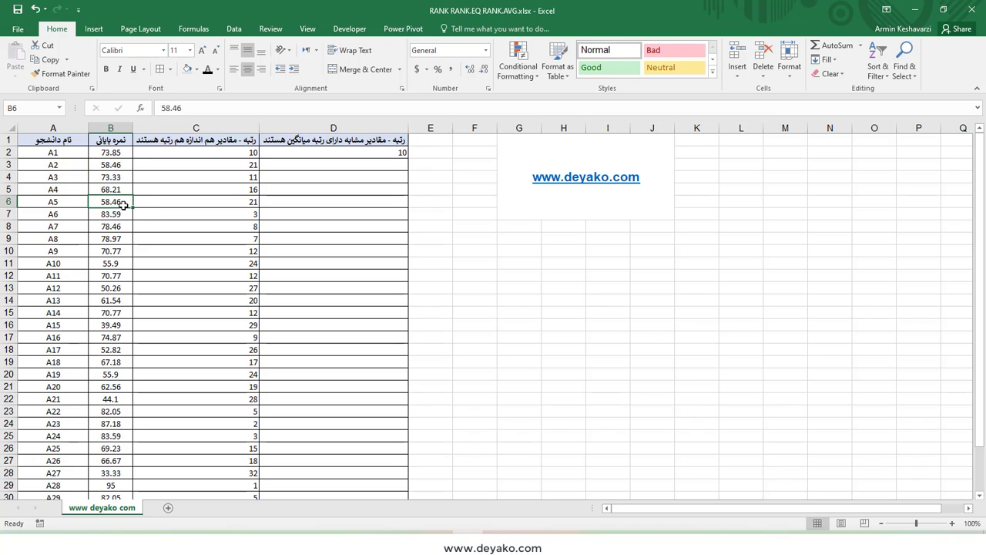
click(384, 150)
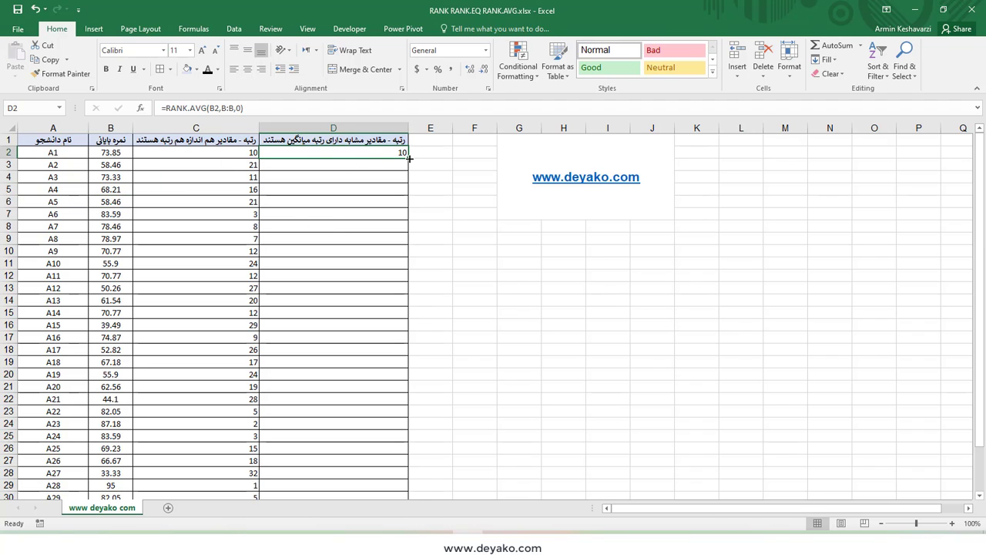
double_click(409, 158)
Turn on header filters and sort the table by column C rank, smallest to largest
click(7, 164)
ctrl+click(8, 201)
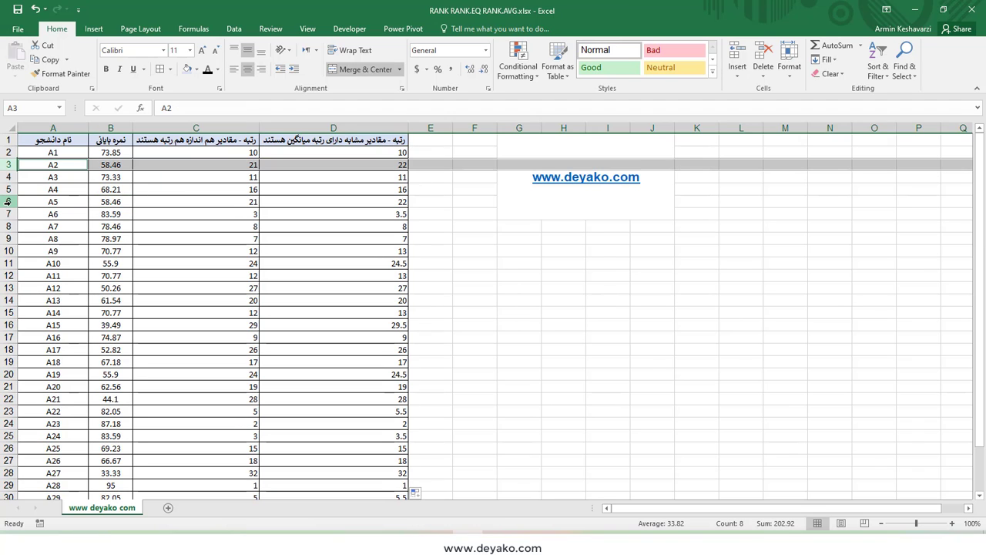
click(187, 144)
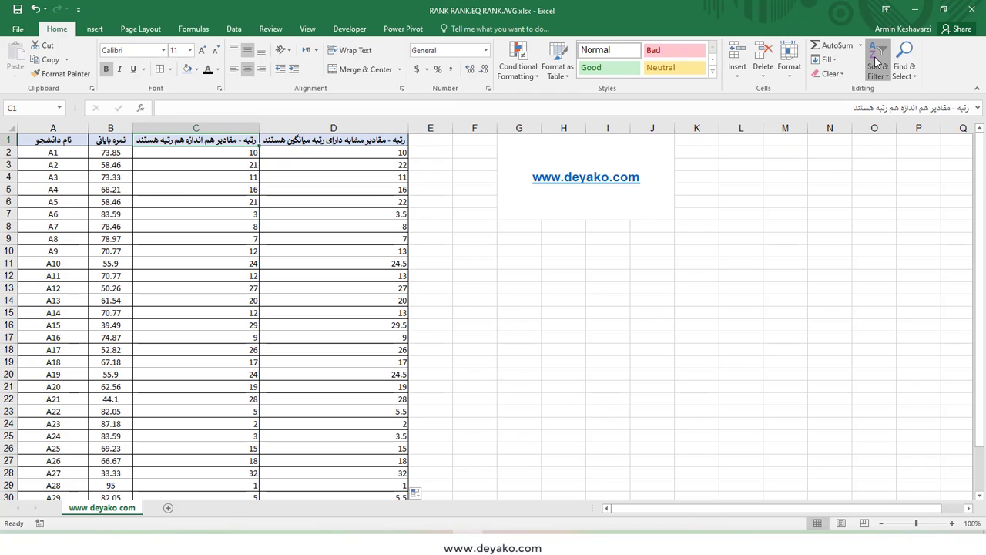
click(877, 61)
click(894, 133)
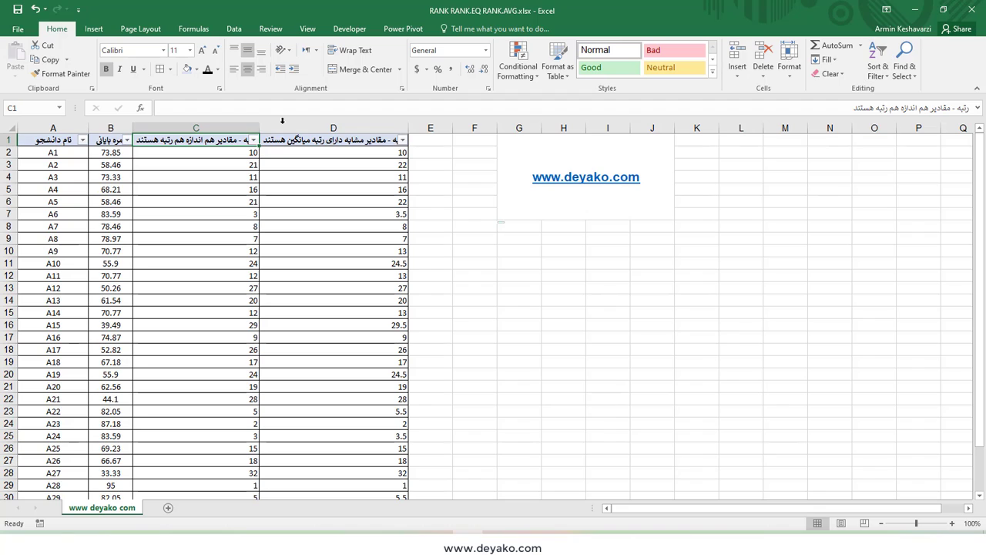
click(254, 140)
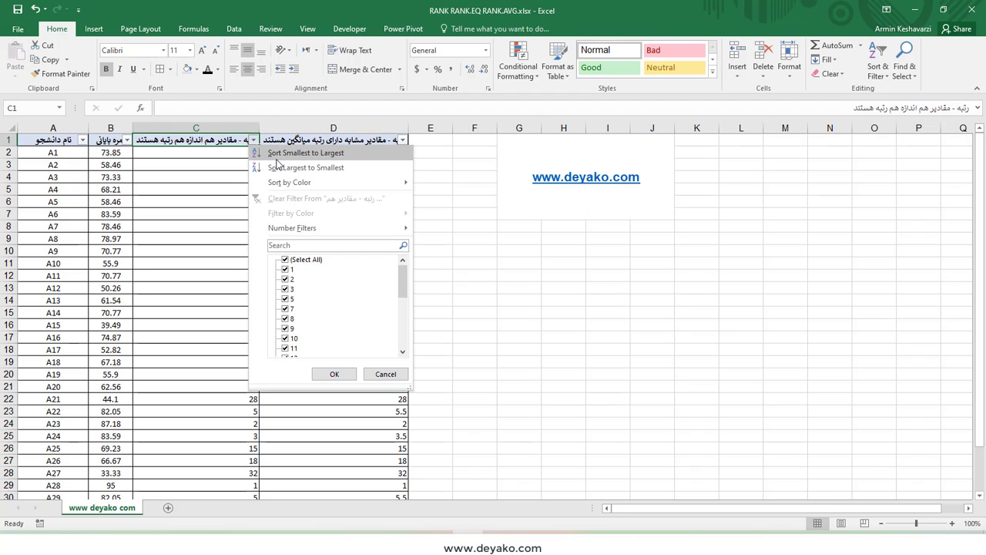
click(278, 154)
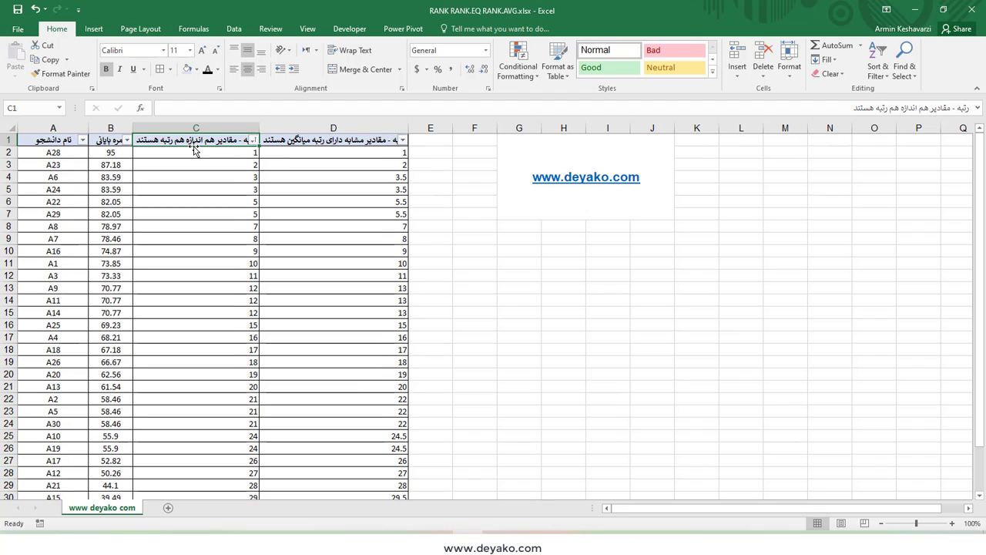
key(Down)
key(Down)
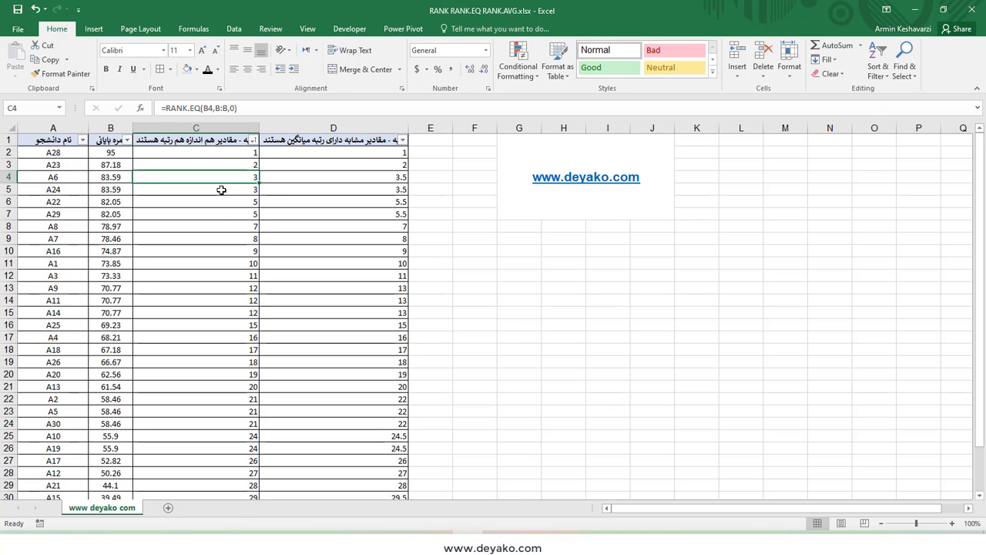
key(Down)
key(Down)
scroll(157, 238, down, 7)
scroll(162, 239, up, 2)
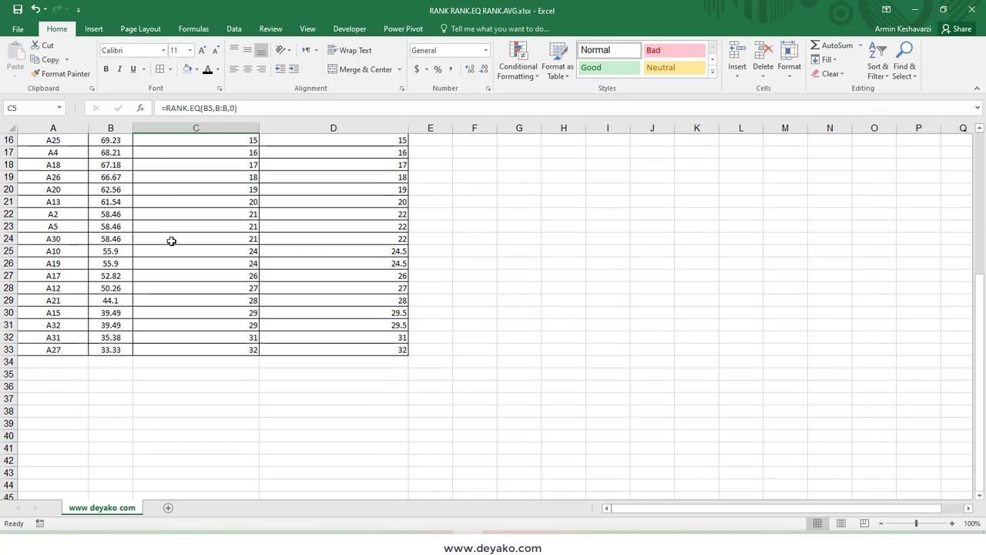
scroll(160, 239, up, 5)
click(111, 153)
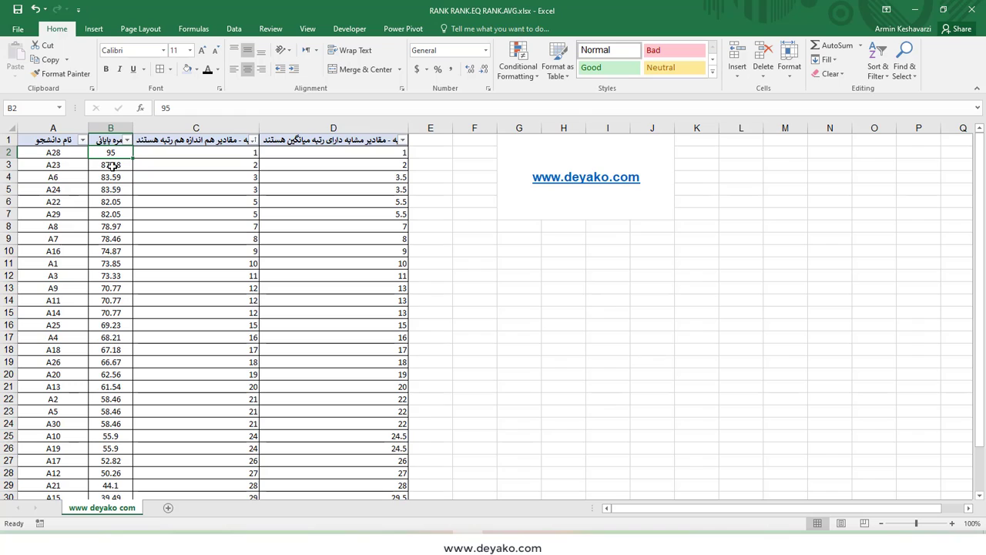
click(114, 162)
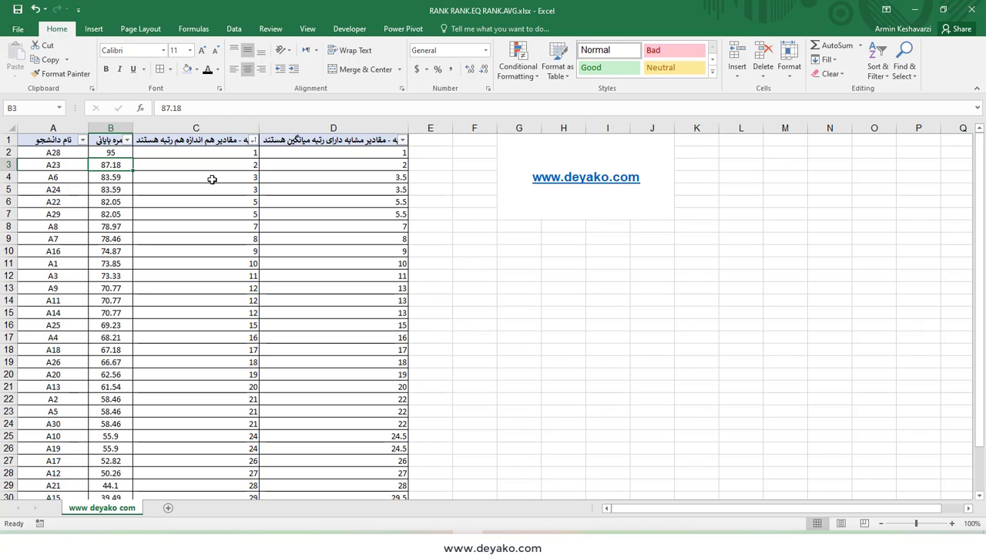
click(112, 179)
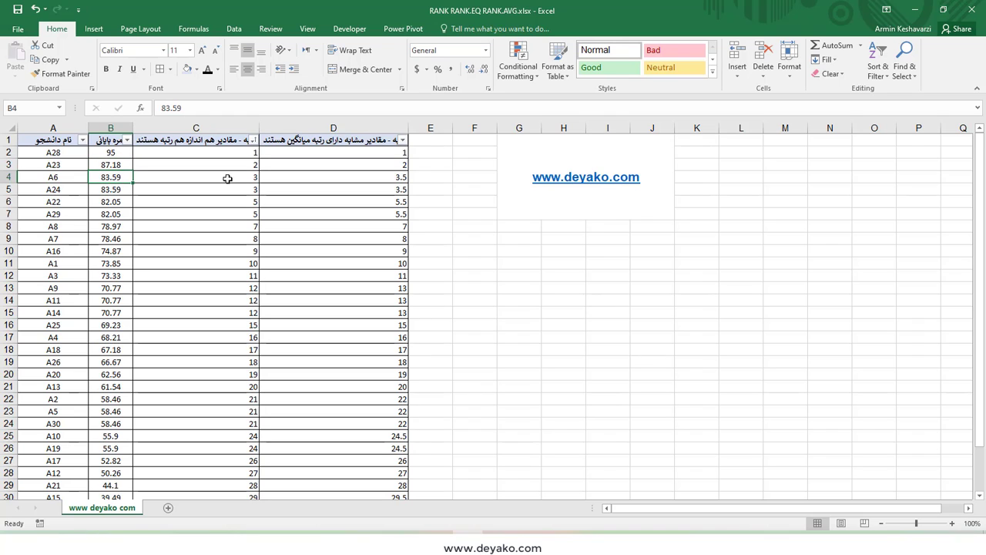
ctrl+click(115, 187)
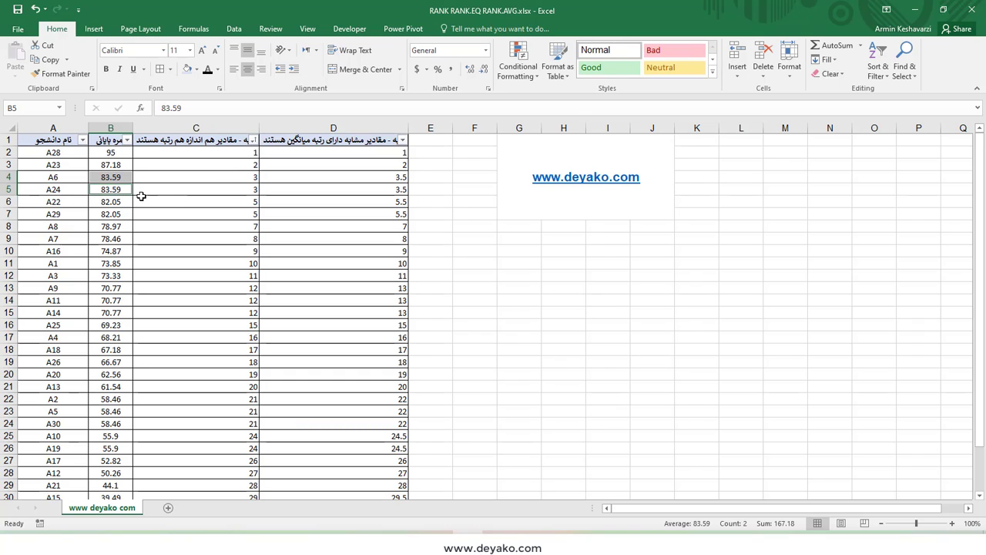
click(116, 201)
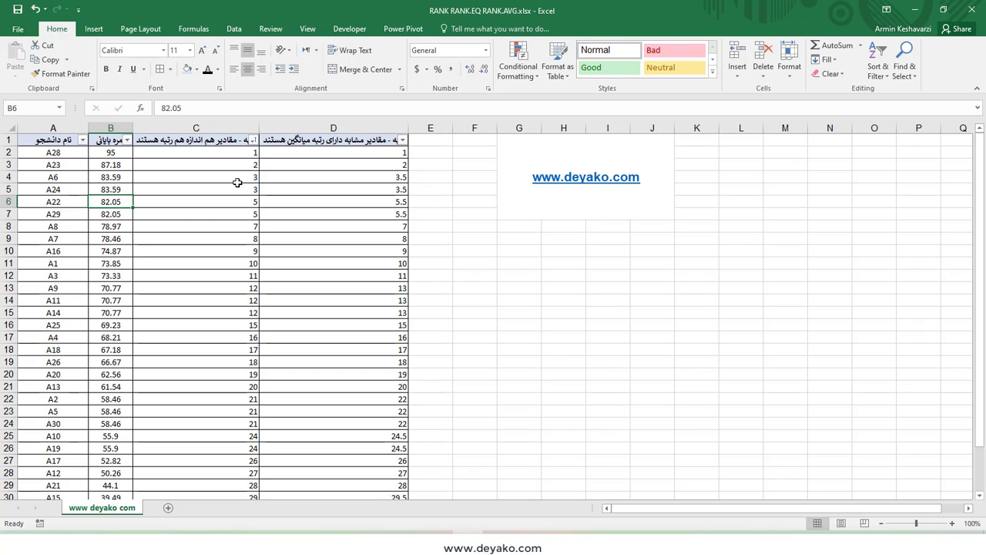
drag(237, 178, 237, 189)
click(240, 202)
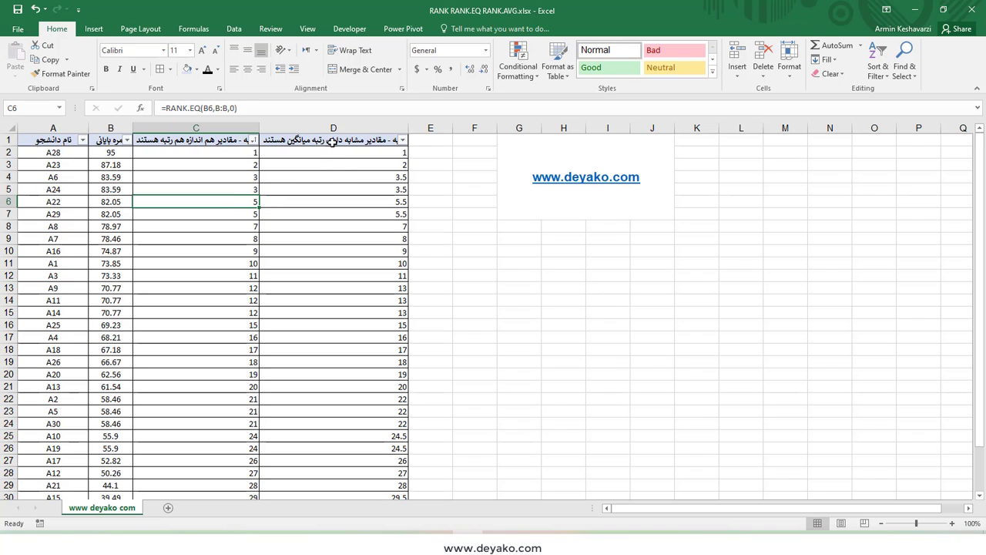
click(400, 154)
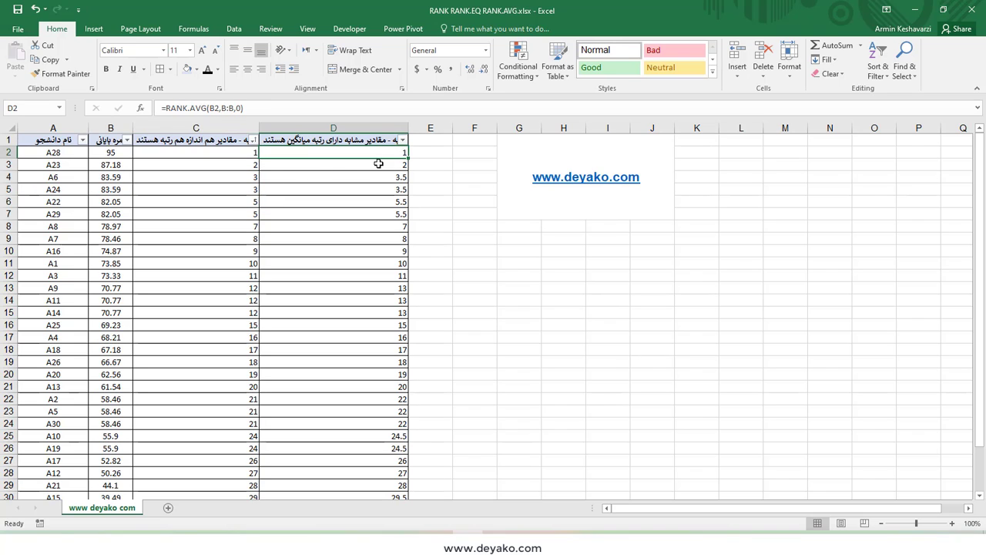
click(378, 164)
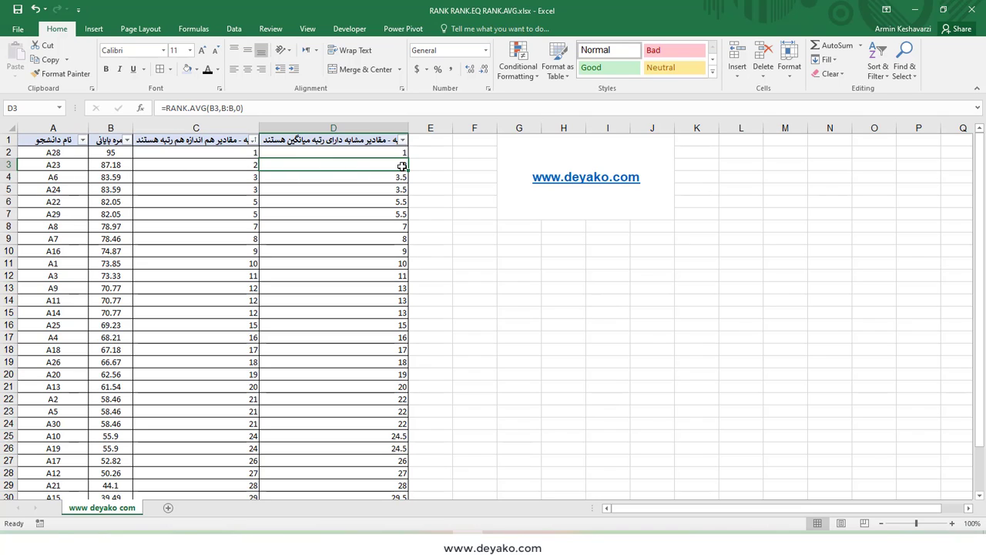
click(368, 178)
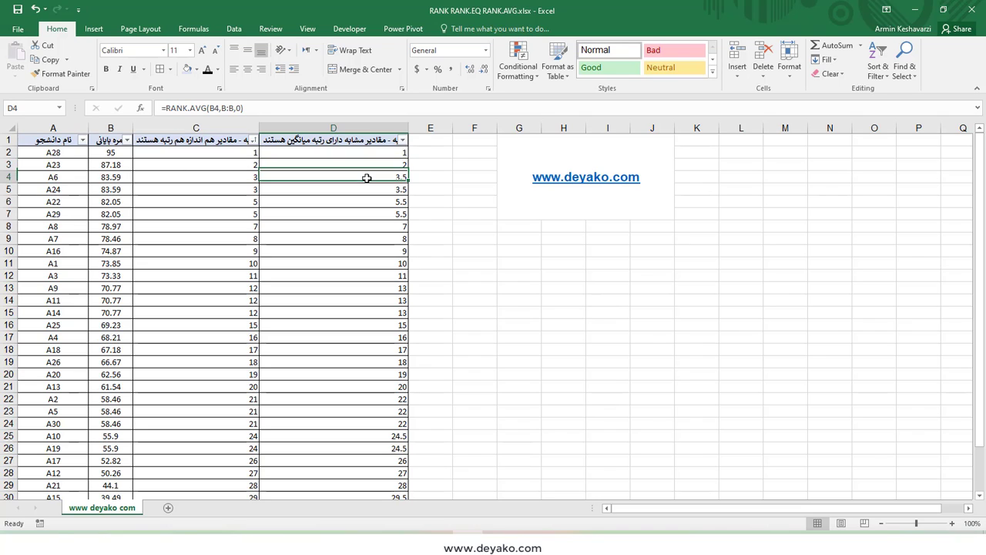
ctrl+click(379, 189)
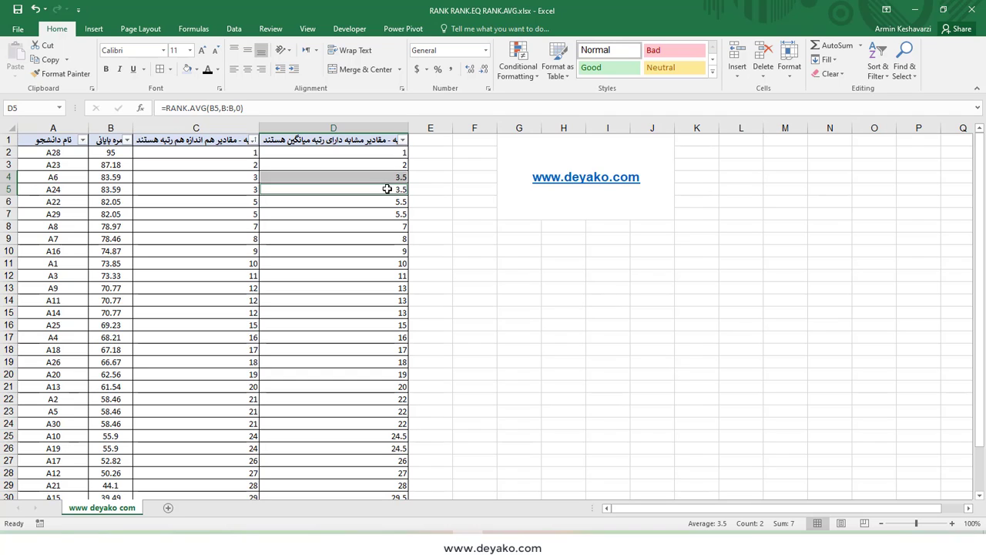
click(384, 203)
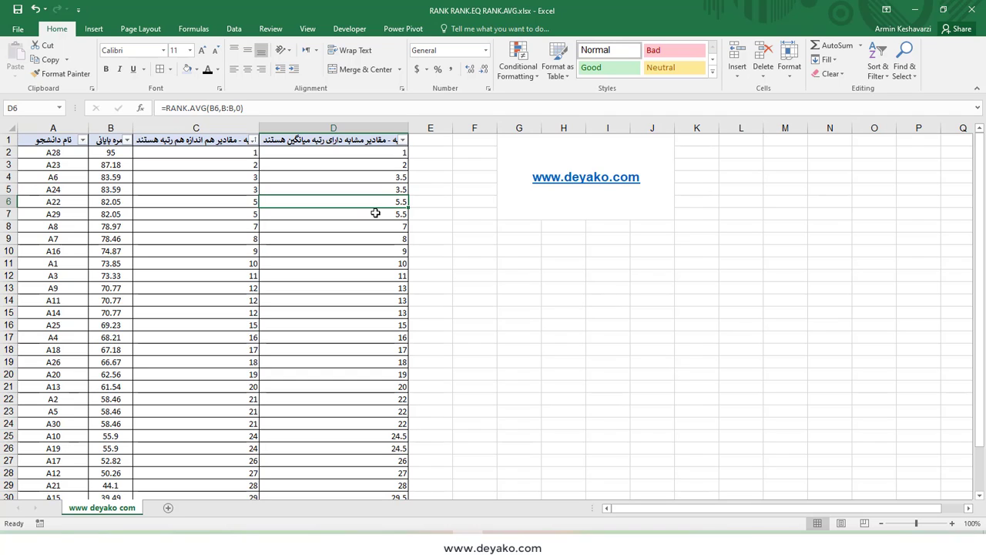
ctrl+click(375, 214)
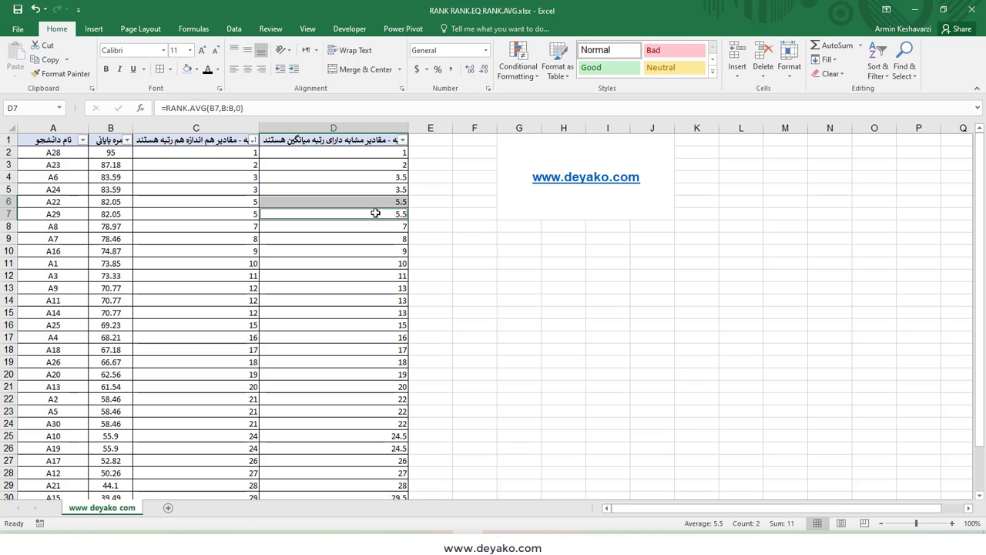
scroll(375, 212, down, 1)
scroll(375, 213, down, 2)
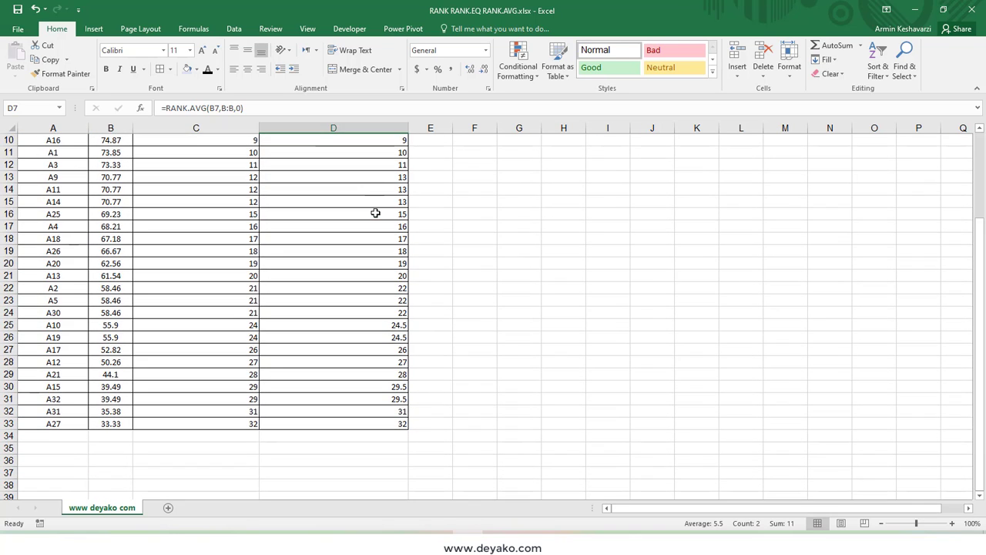
scroll(376, 213, up, 1)
scroll(375, 213, up, 1)
scroll(362, 226, down, 1)
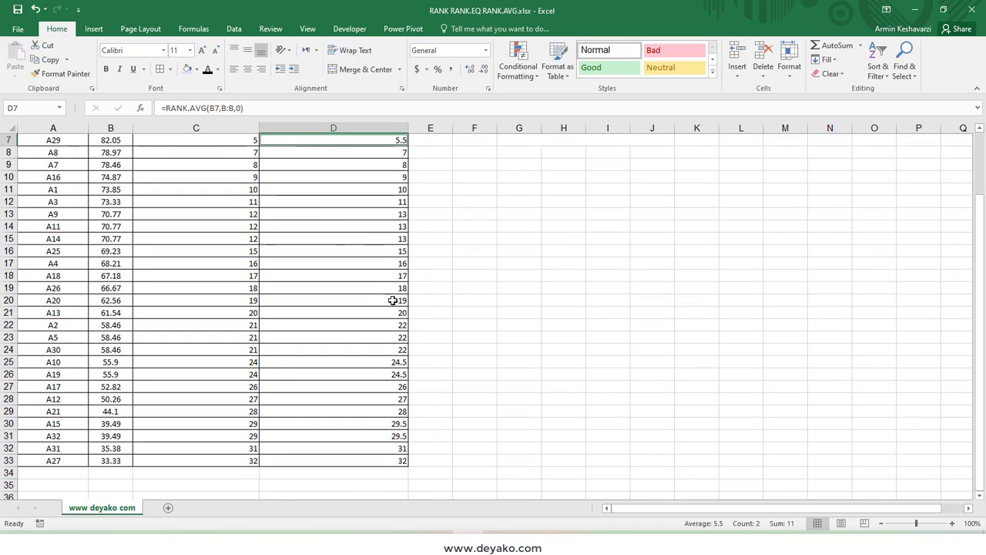
drag(396, 326, 394, 349)
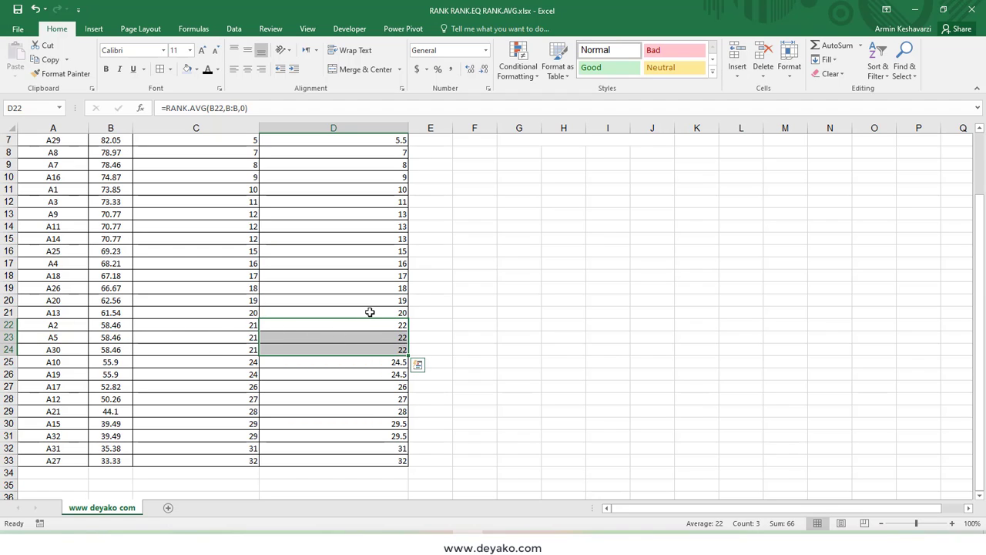
scroll(370, 312, up, 2)
drag(391, 151, 375, 387)
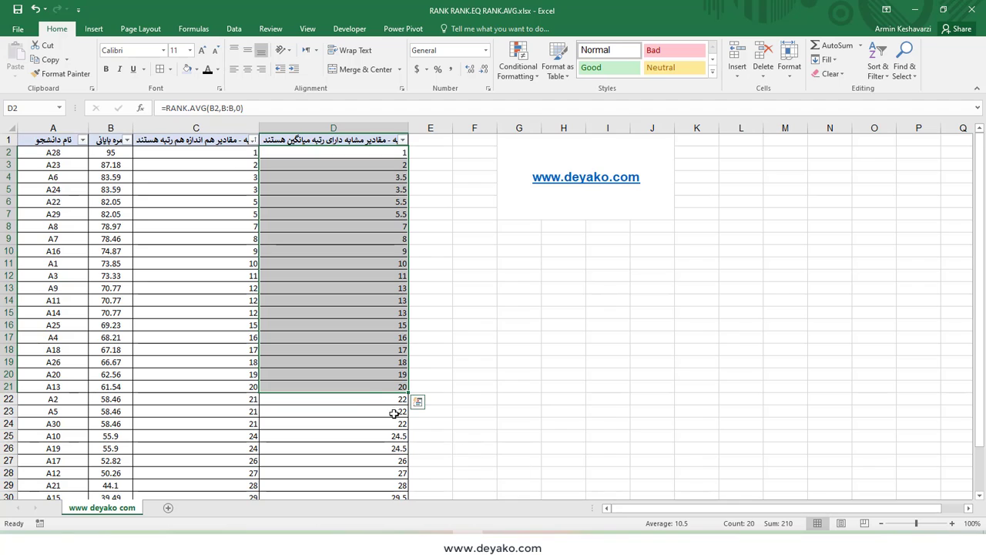
Enter 21, 22, 23 in F22:F24, total them to 66, and note 22 as their average
click(471, 398)
text(21)
key(Return)
text(2)
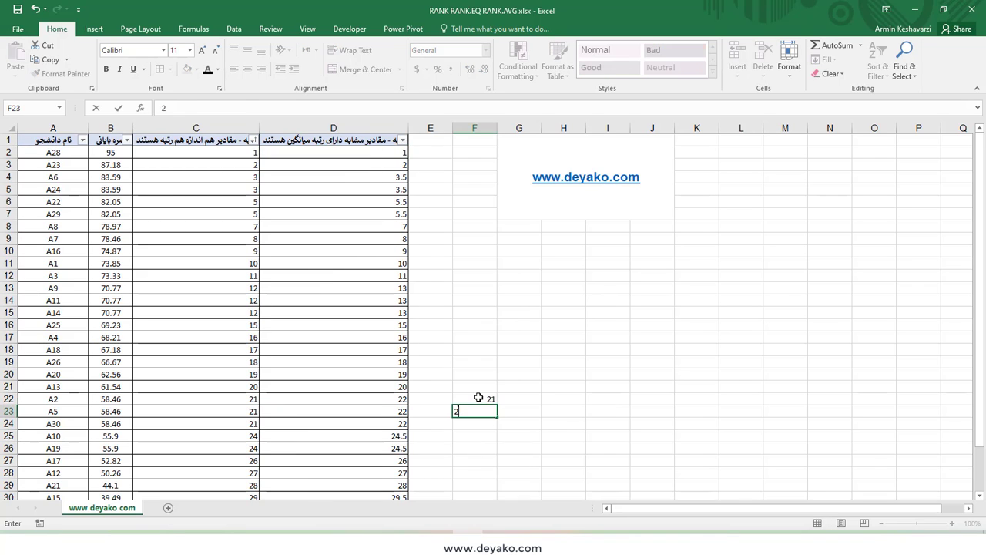
text(2)
key(Return)
text(23)
key(Return)
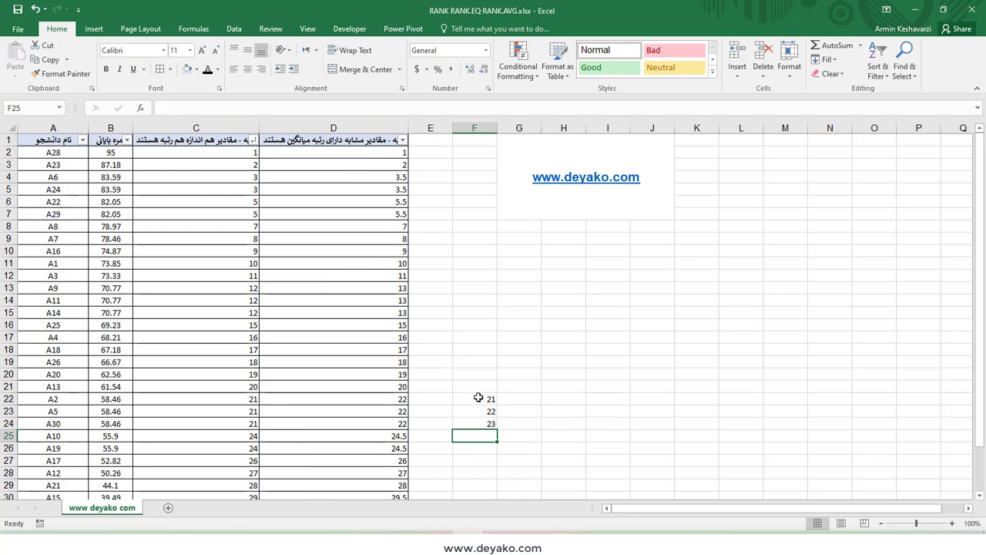
key(alt+equal)
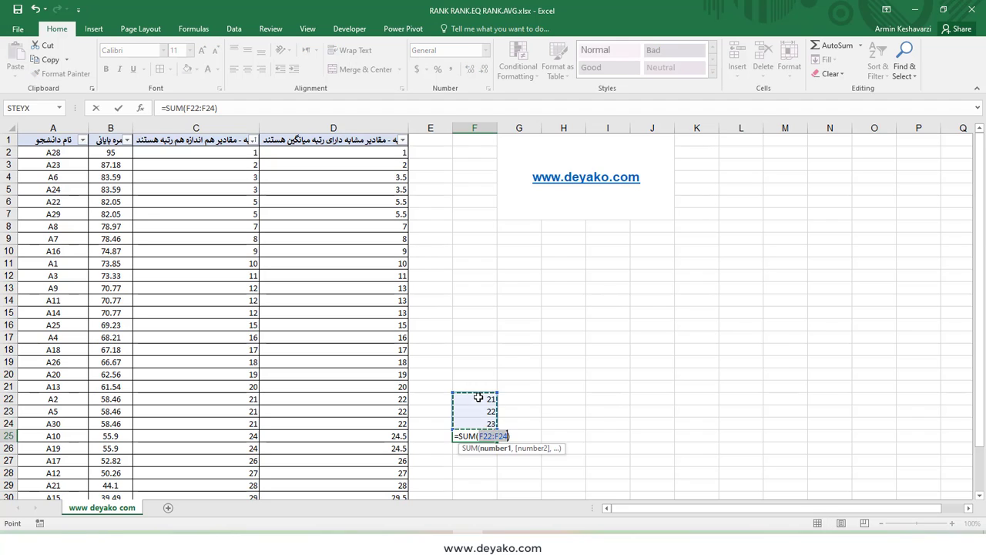
key(Return)
text(22)
key(Return)
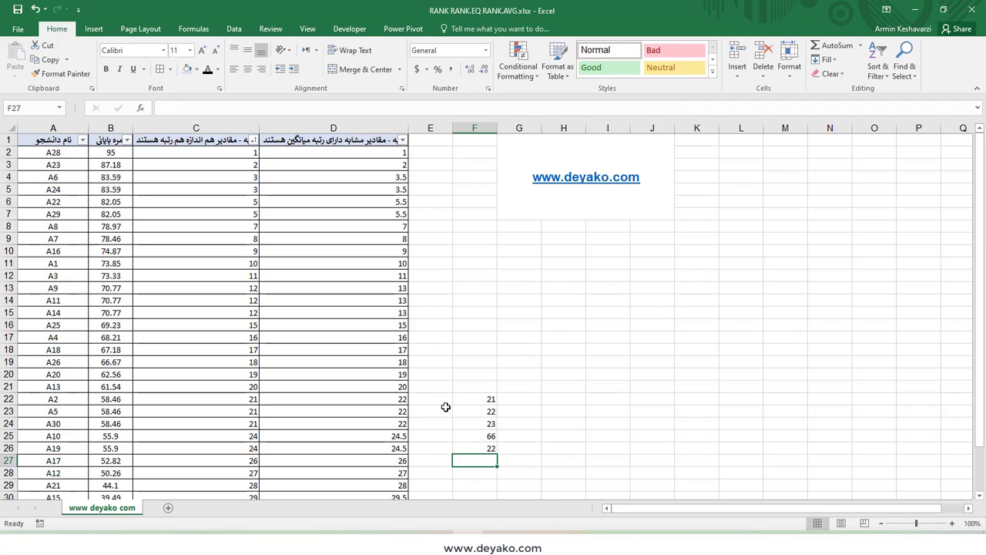
Delete the scratch calculation in column F and widen column D
drag(395, 402, 393, 428)
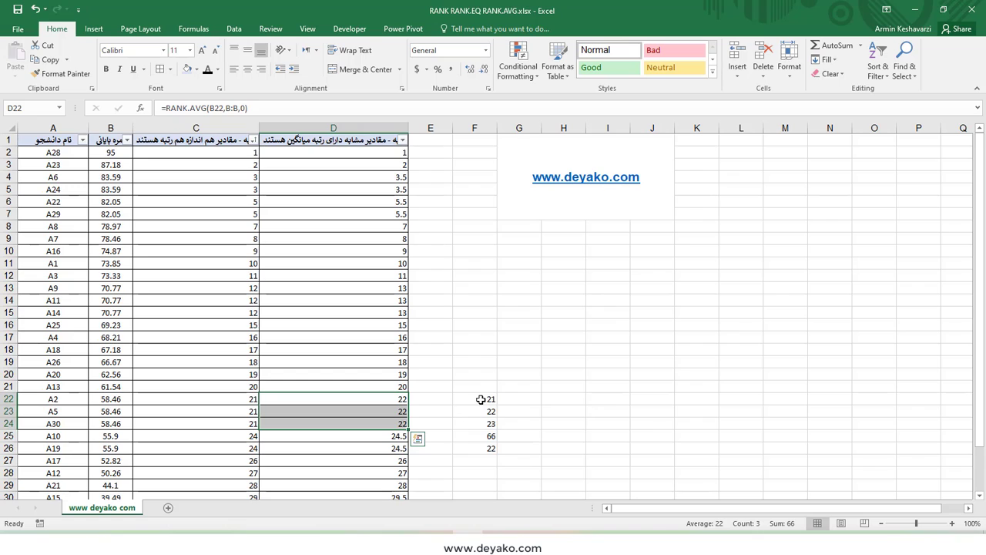
drag(480, 399, 471, 450)
drag(481, 374, 484, 455)
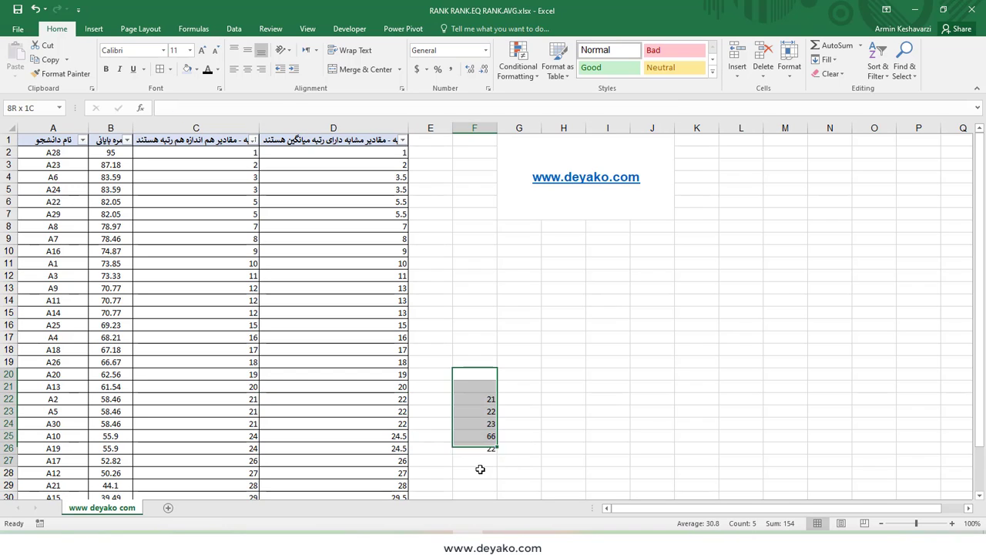
key(Delete)
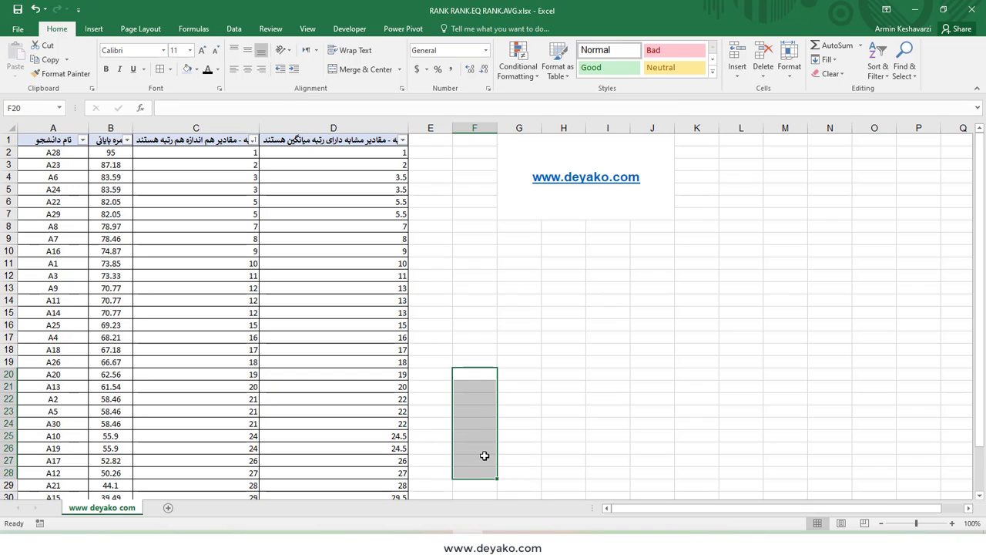
click(293, 154)
drag(409, 128, 445, 135)
Widen columns C and B so their headers display in full
drag(259, 128, 306, 128)
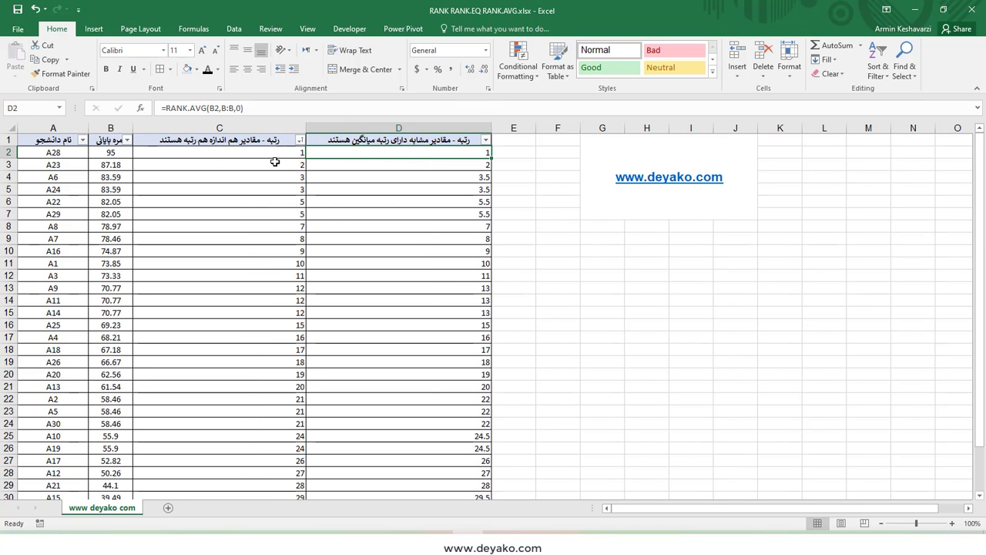
click(260, 154)
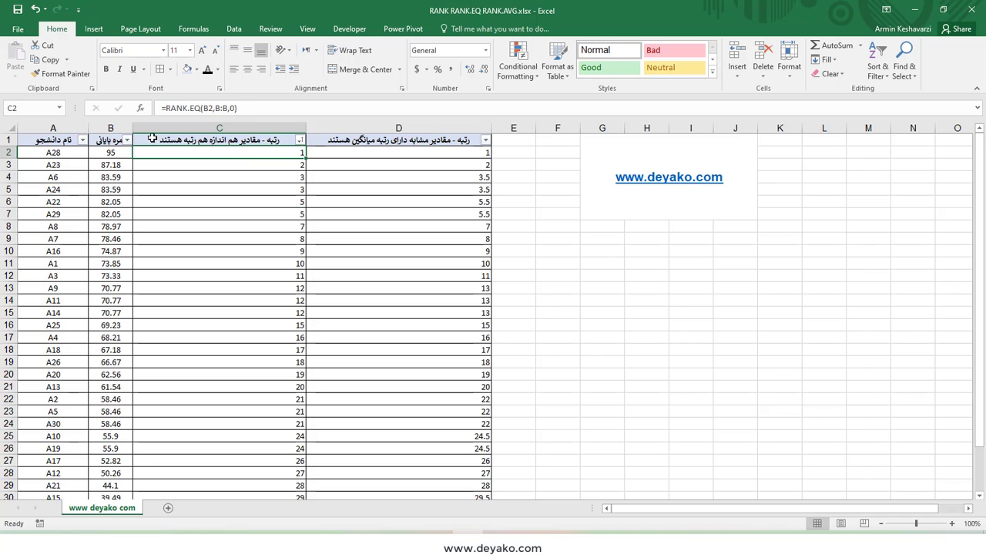
drag(133, 128, 164, 135)
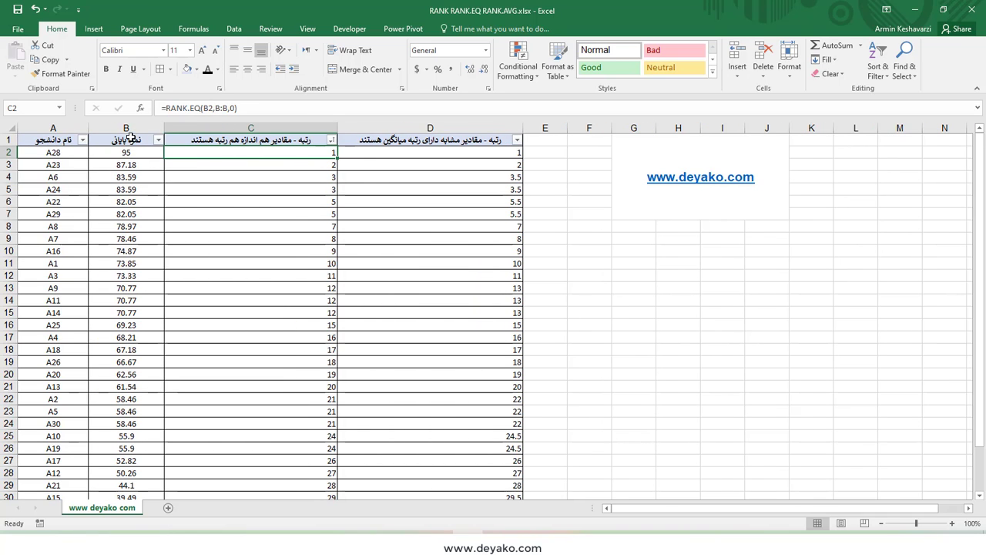
click(135, 125)
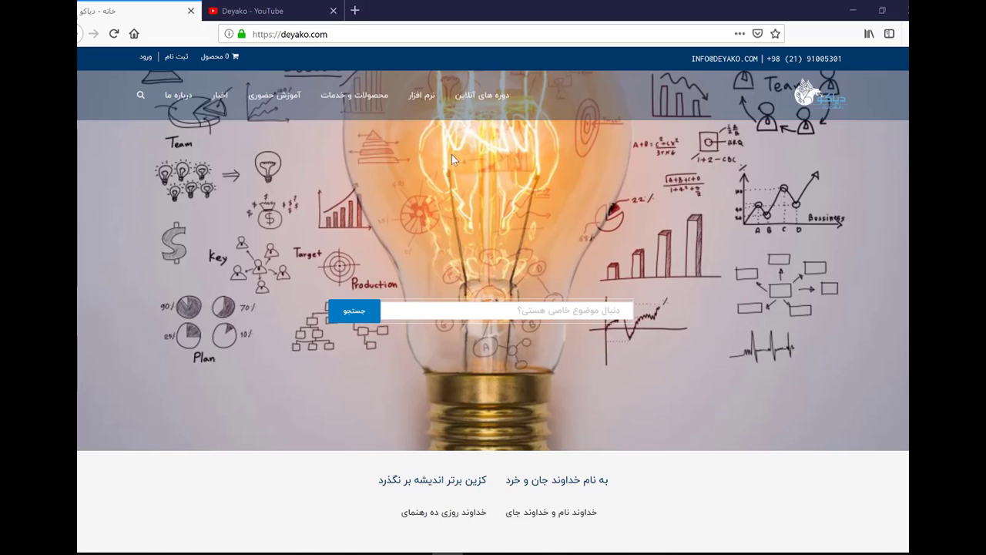
Bring up the 'Deyako - YouTube' tab showing the Deyako channel page
click(279, 10)
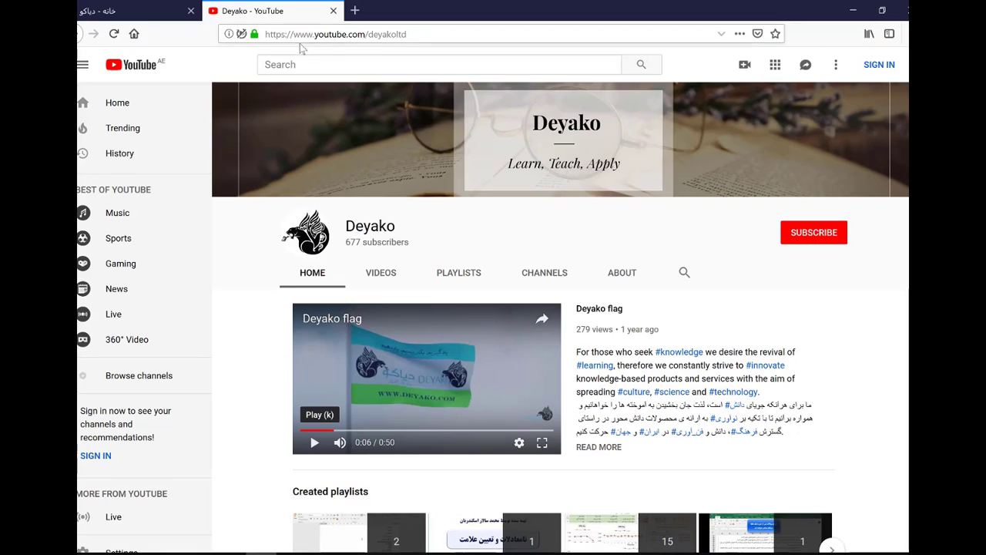